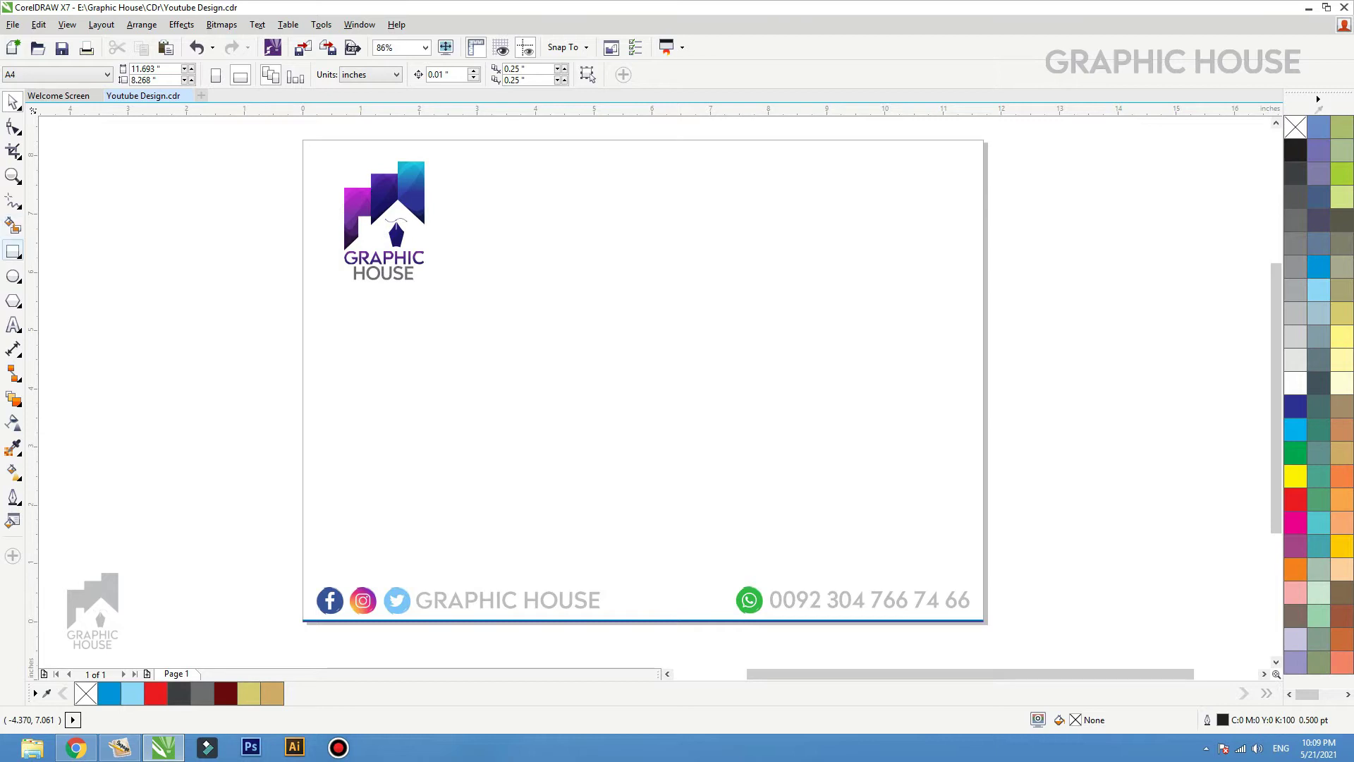
# - Draw a rectangle about 2.06 × 1.87 in near the page's upper middle and place a copy across the page's right edge
pyautogui.press('F6')
pyautogui.moveTo(554, 197); pyautogui.dragTo(673, 306)
pyautogui.press('space')
pyautogui.moveTo(614, 252); pyautogui.dragTo(988, 458)
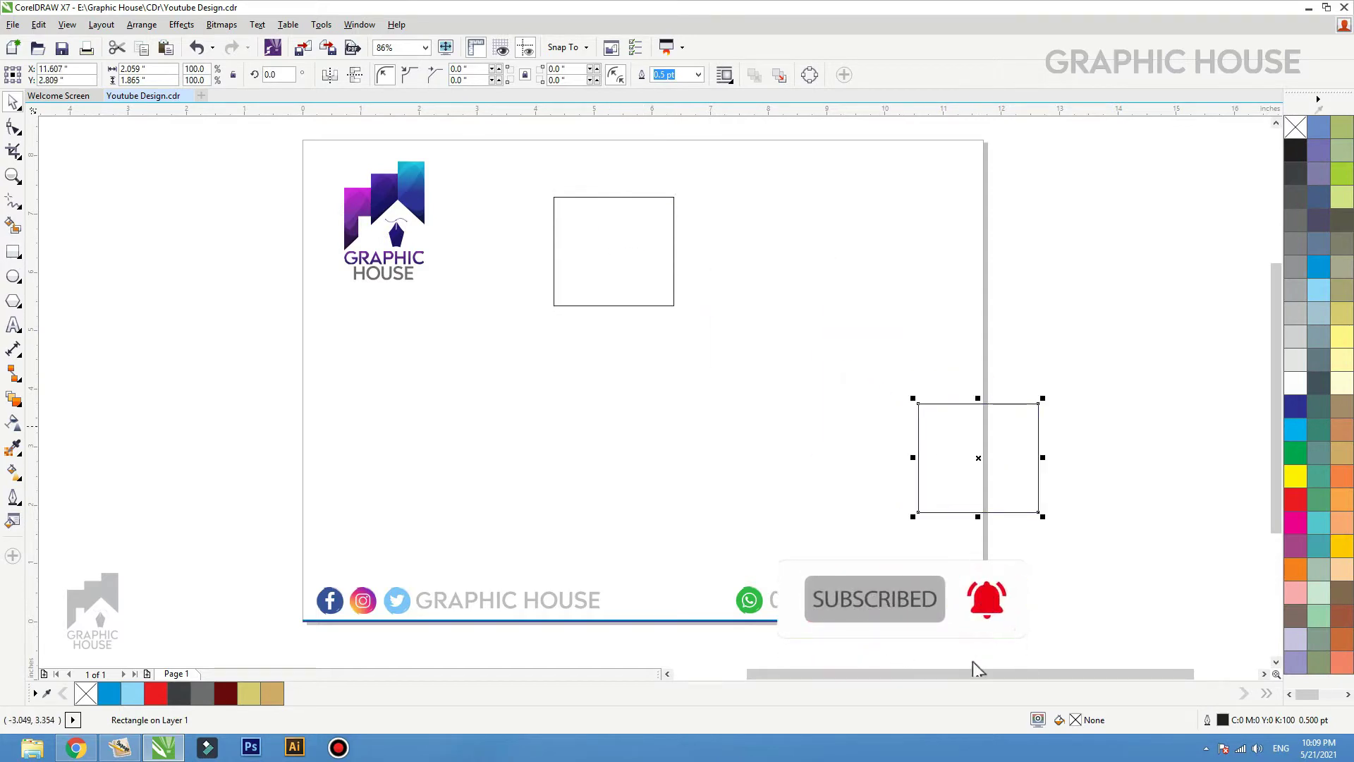
# - Blend the original rectangle into its lower-right copy with 20 steps
pyautogui.click(13, 399)
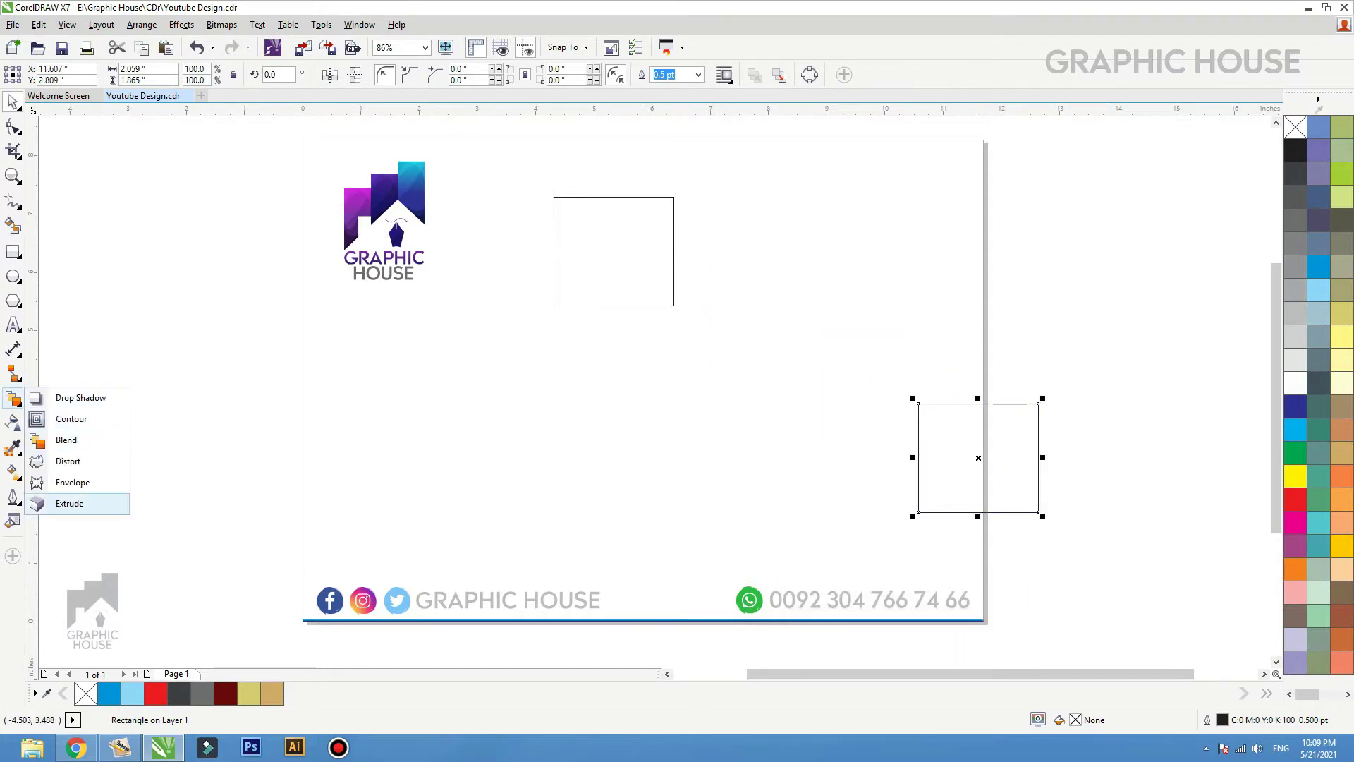
pyautogui.click(66, 439)
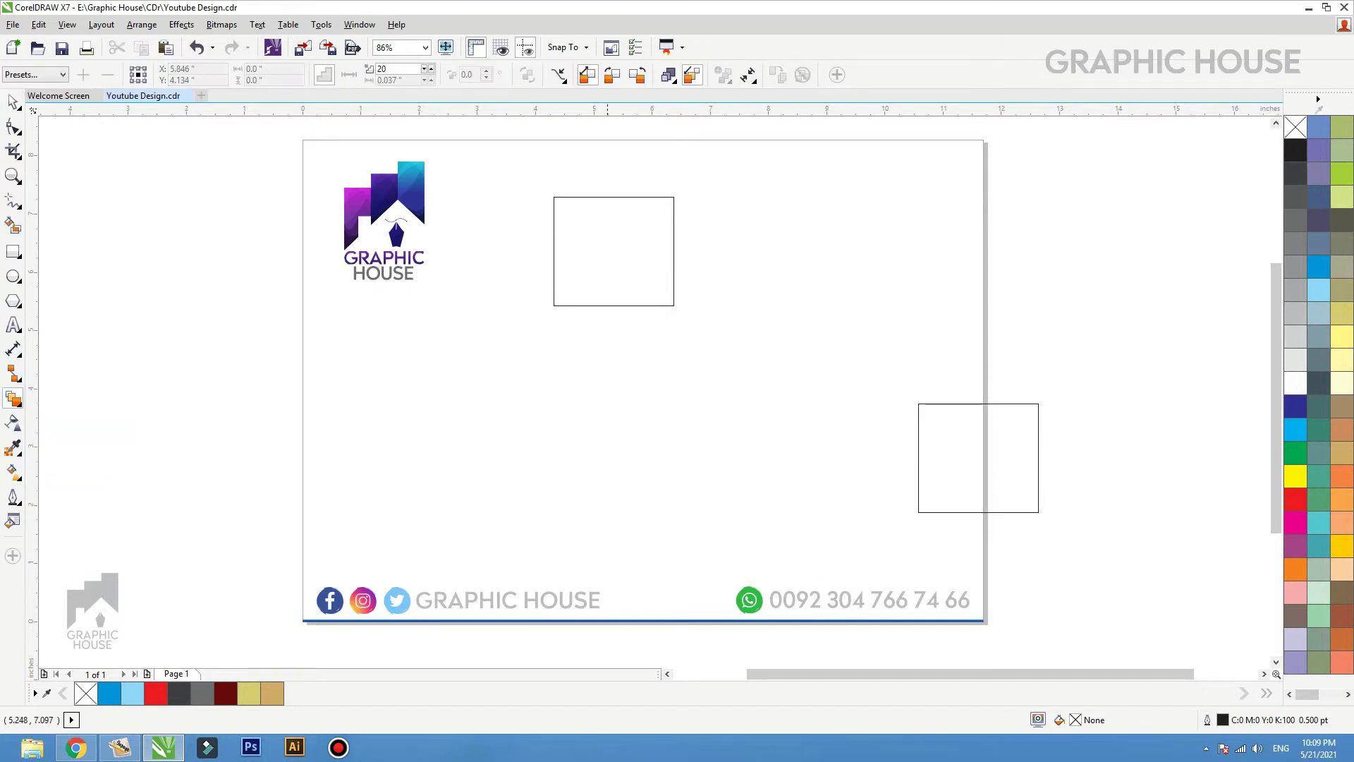
pyautogui.moveTo(827, 387); pyautogui.dragTo(1035, 511)
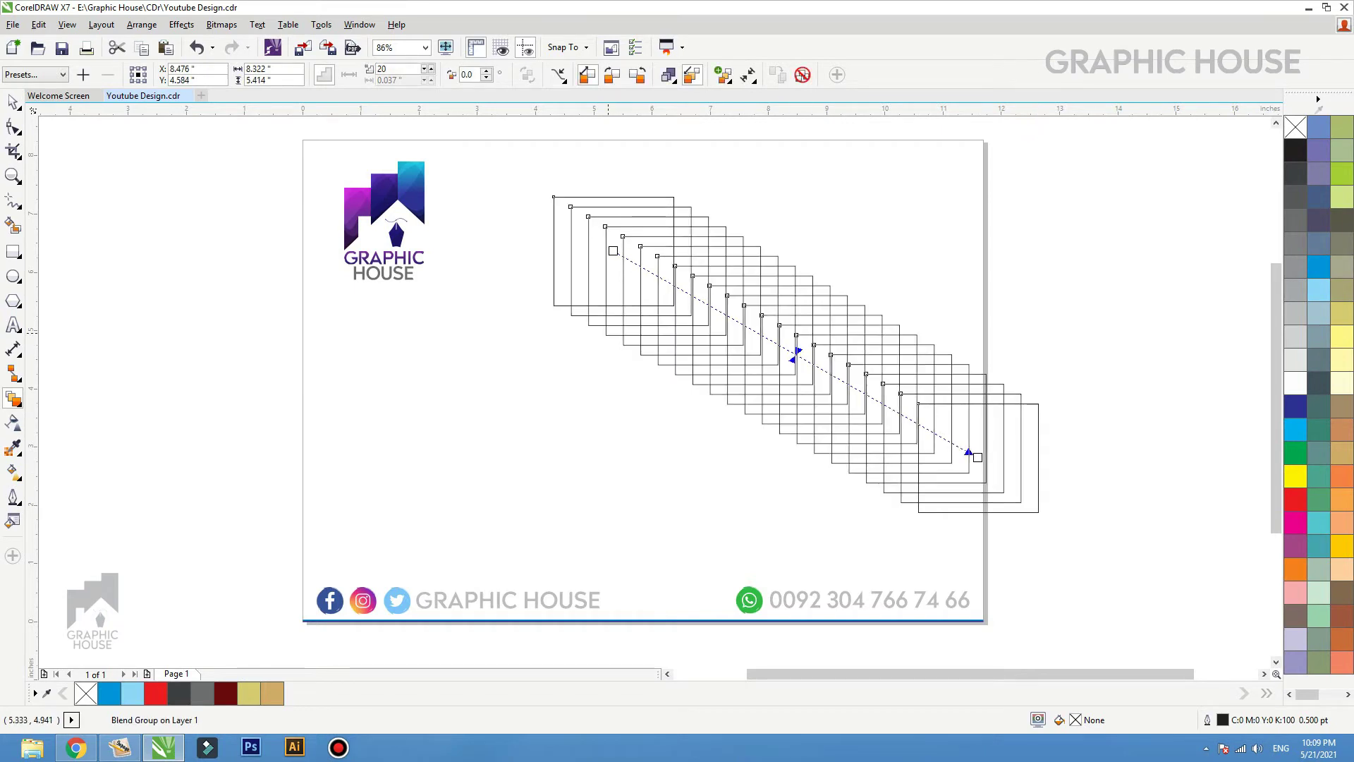
# - Stretch the blend to about 45.3 in wide by moving its end rectangle far out to the left of the page
pyautogui.press('space')
pyautogui.scroll(-2, 698, 301)
pyautogui.press('Escape')
pyautogui.click(794, 329)
pyautogui.press('space')
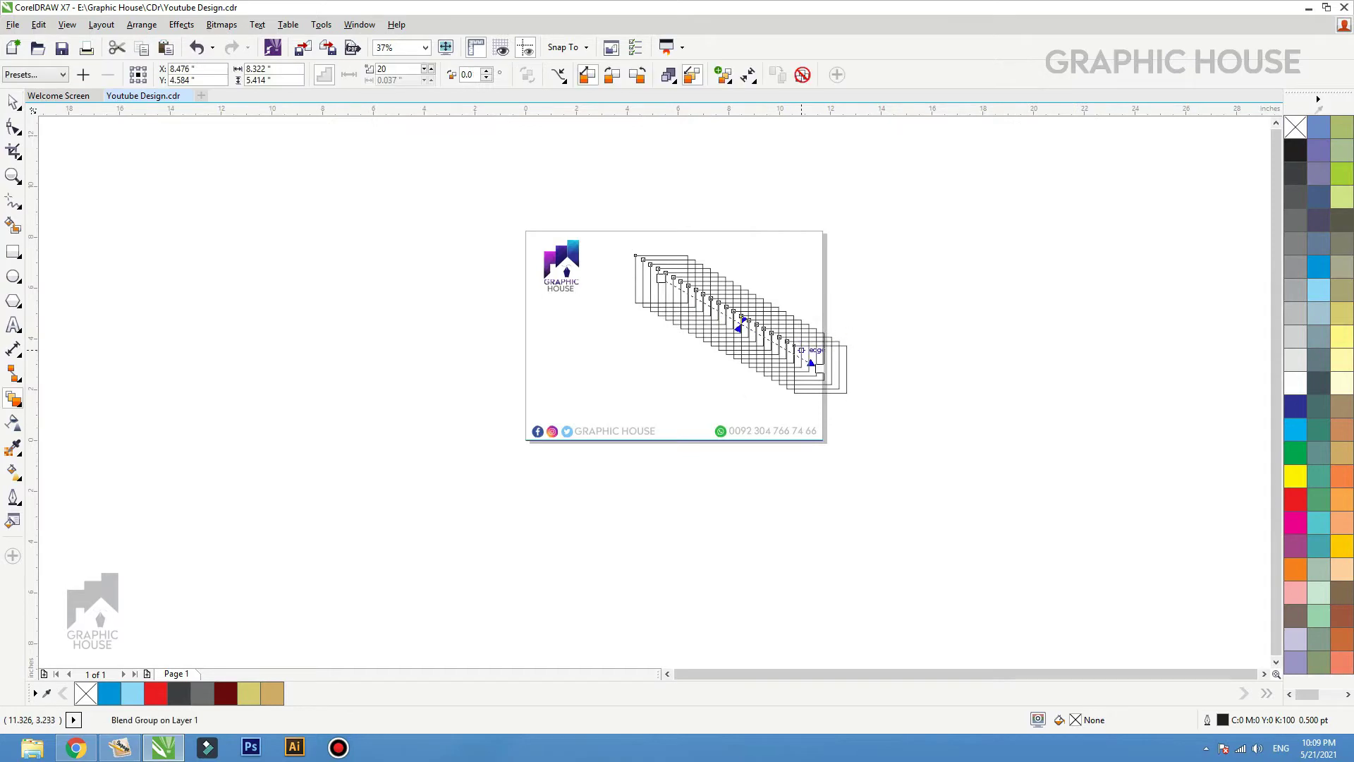
pyautogui.moveTo(820, 364); pyautogui.dragTo(167, 498)
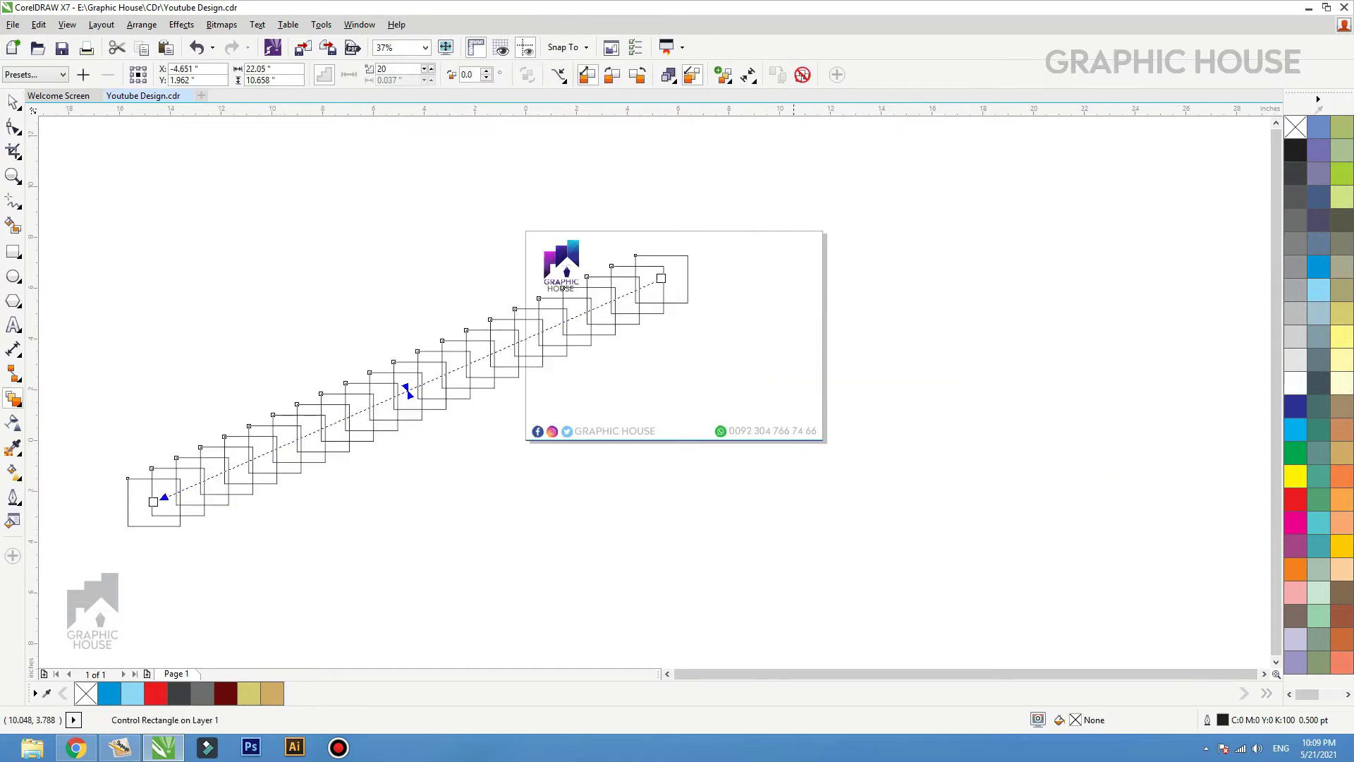
pyautogui.scroll(-2, 167, 498)
pyautogui.moveTo(542, 355); pyautogui.dragTo(239, 363)
pyautogui.moveTo(245, 459); pyautogui.dragTo(157, 516)
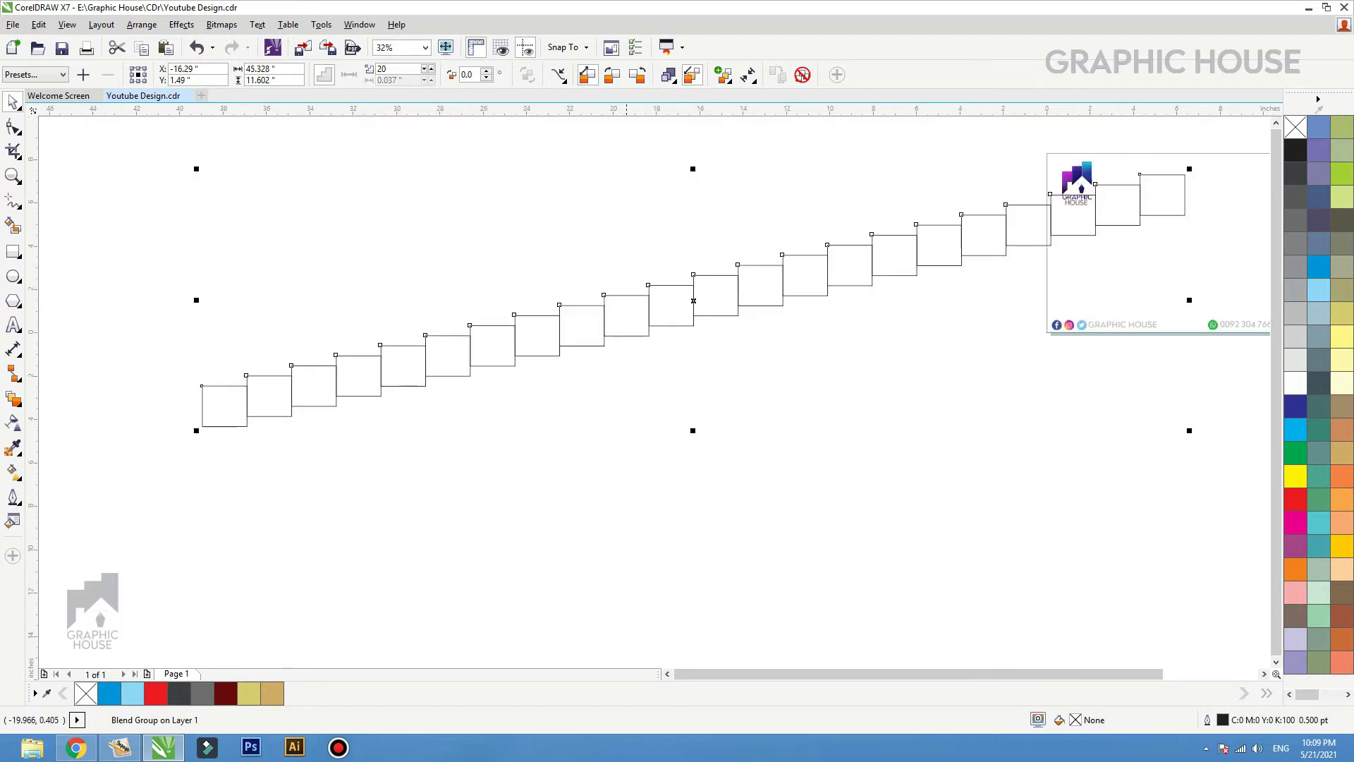
# - Move the whole blend lower and bring its end rectangle inward so the blend spans about 43 in
pyautogui.moveTo(649, 315); pyautogui.dragTo(627, 393)
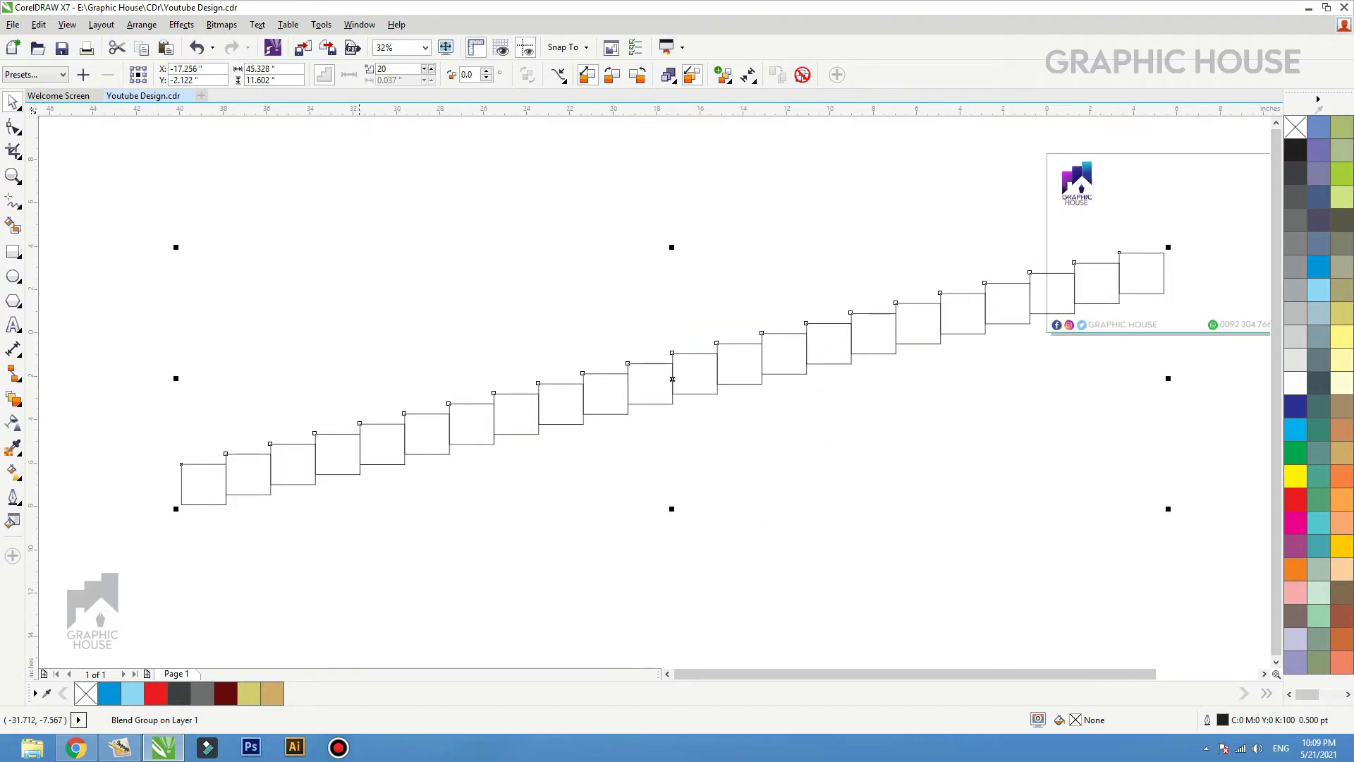
pyautogui.click(12, 399)
pyautogui.moveTo(203, 484); pyautogui.dragTo(254, 469)
pyautogui.press('space')
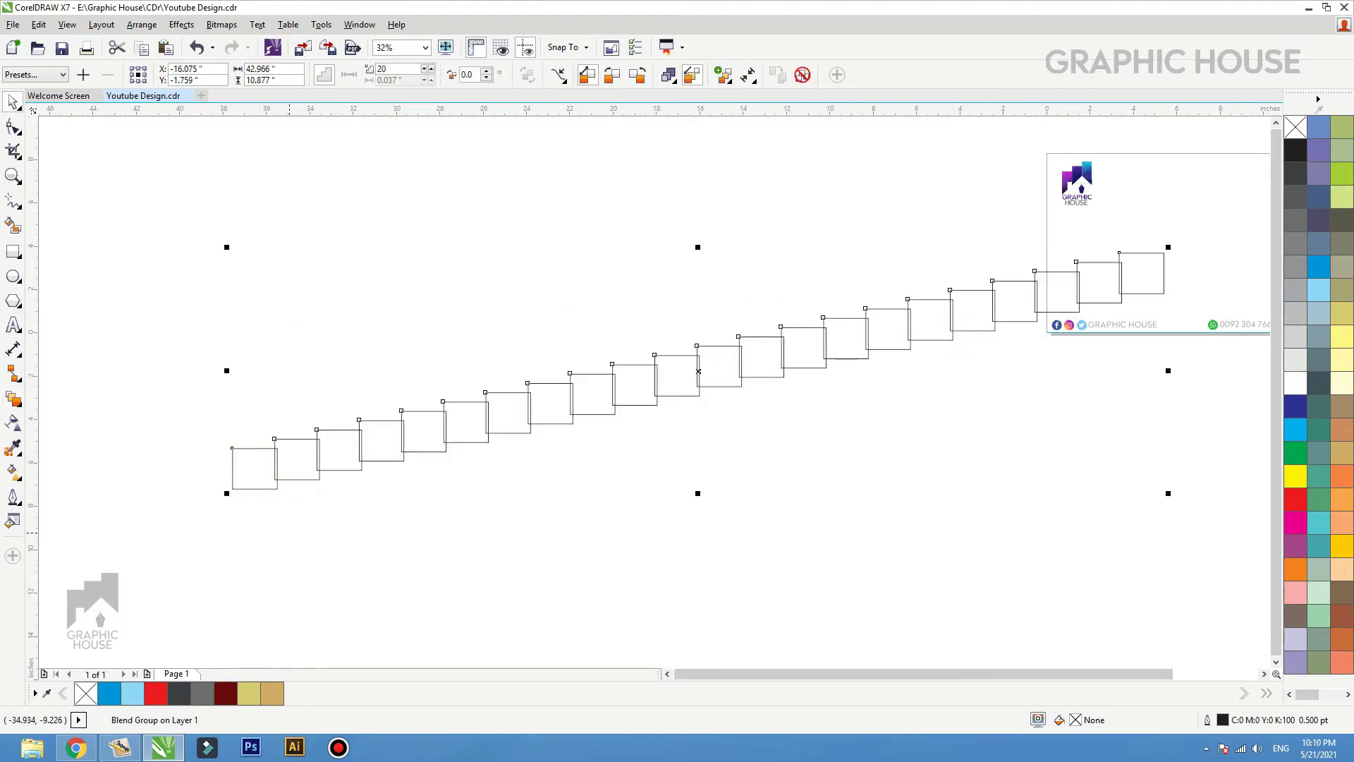
pyautogui.press('Escape')
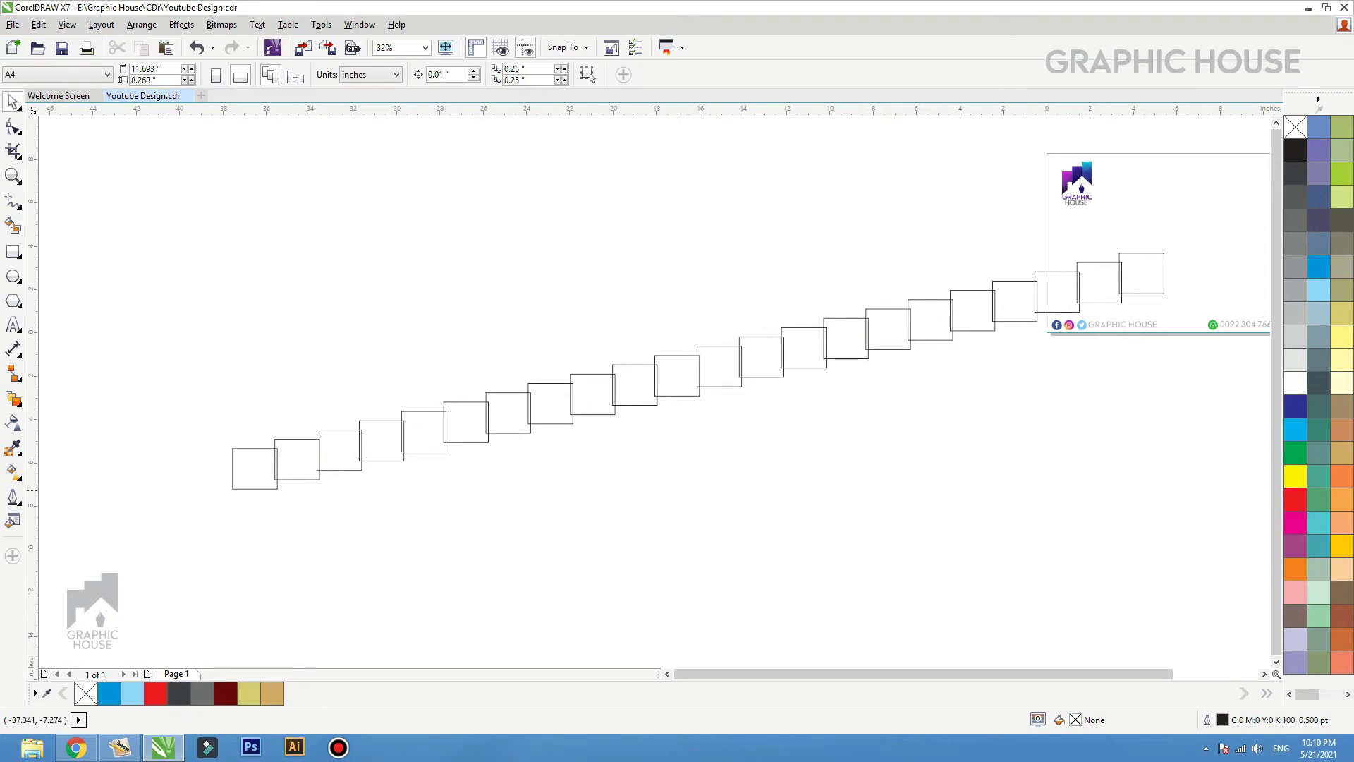
# - Shrink the blend's leftmost control rectangle about its centre to 63.2%
pyautogui.click(588, 415)
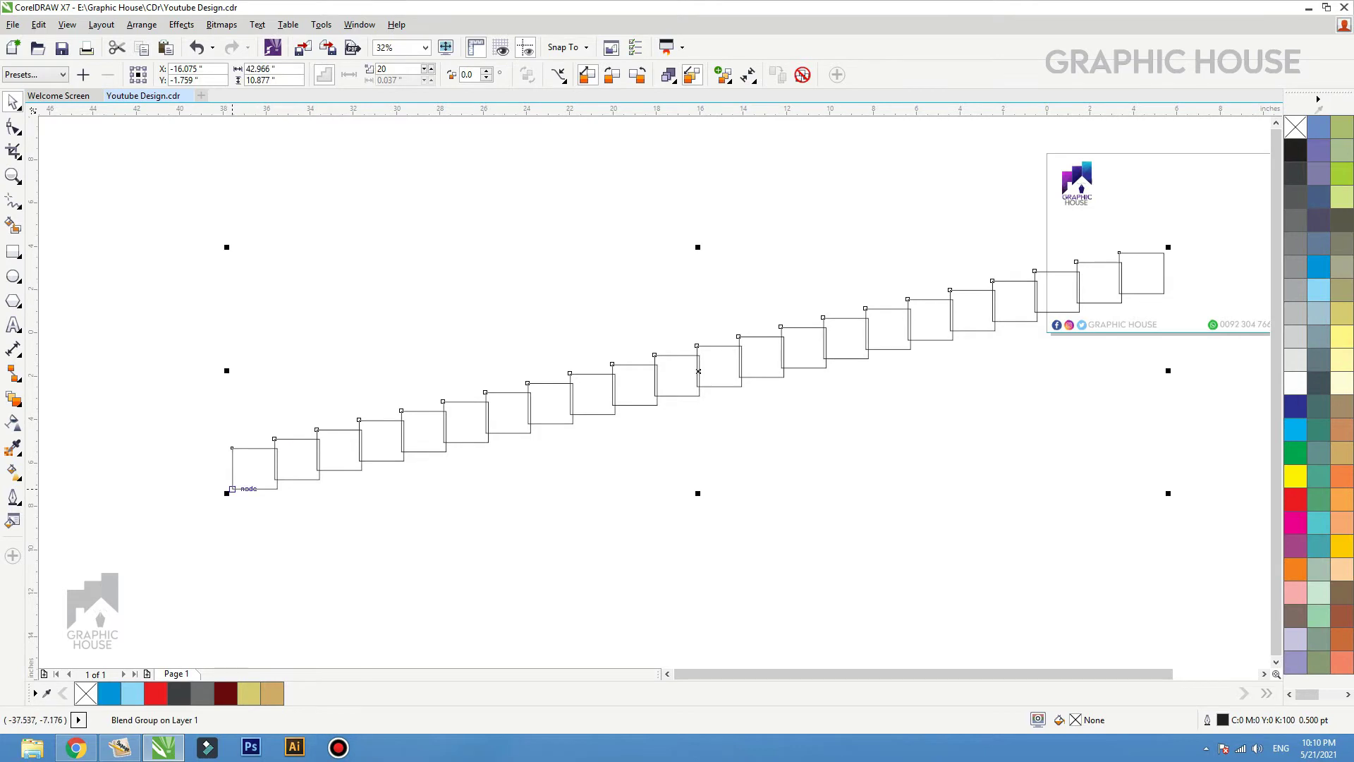
pyautogui.press('Escape')
pyautogui.click(244, 489)
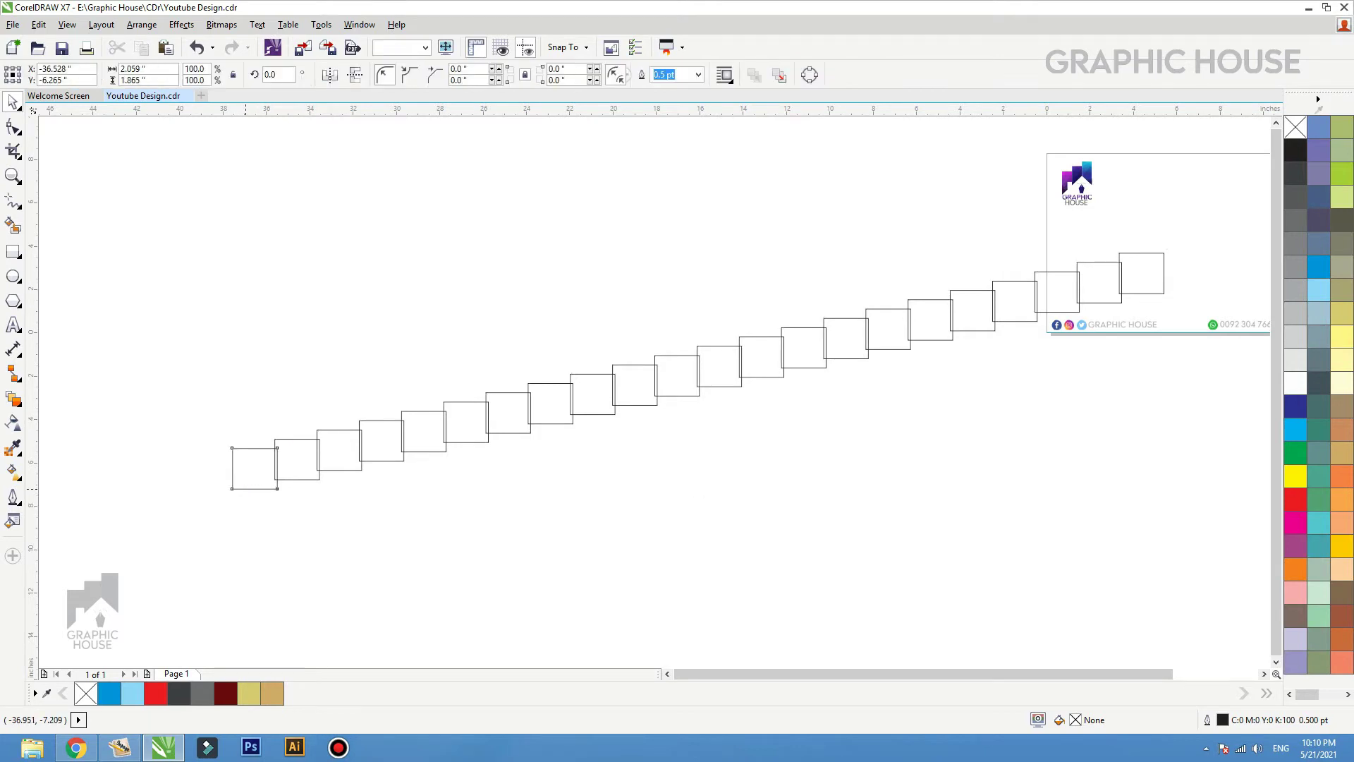
pyautogui.moveTo(282, 442); pyautogui.dragTo(273, 450)
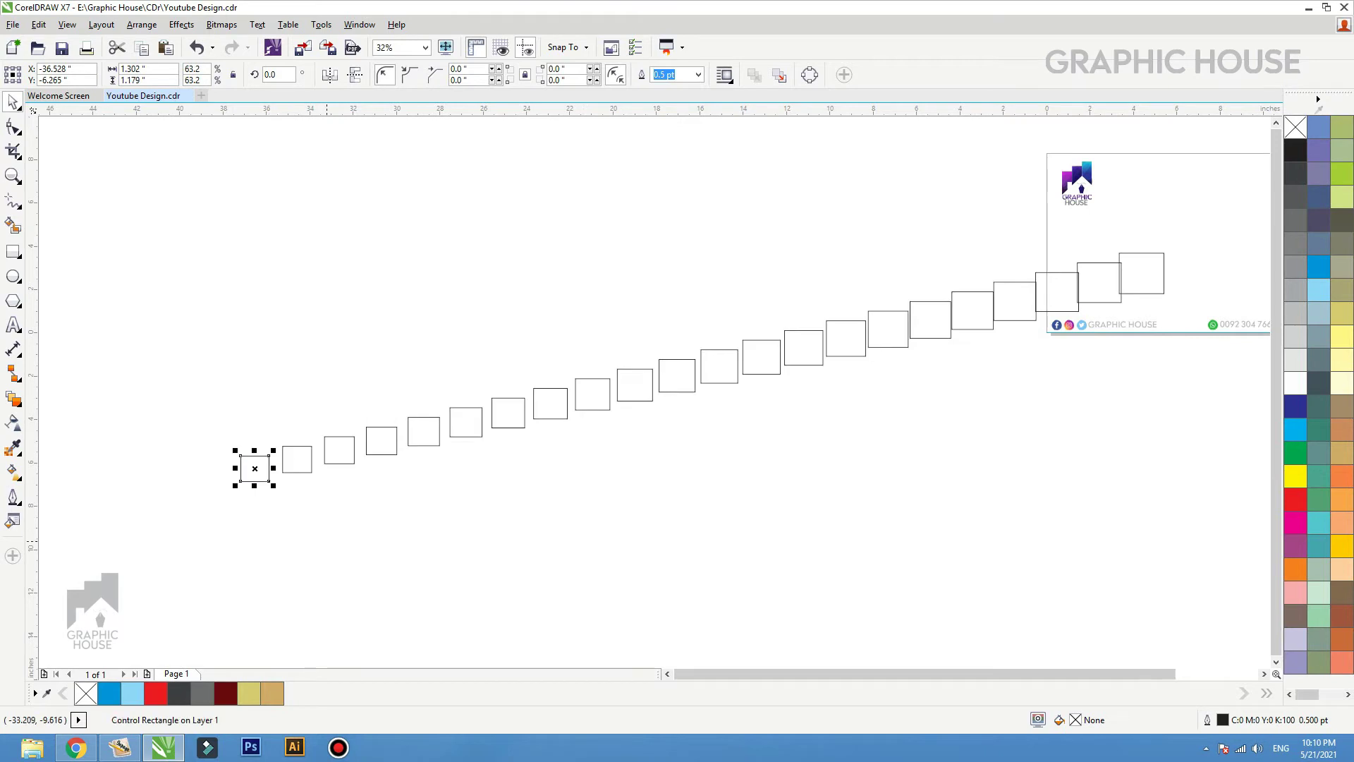
pyautogui.press('Escape')
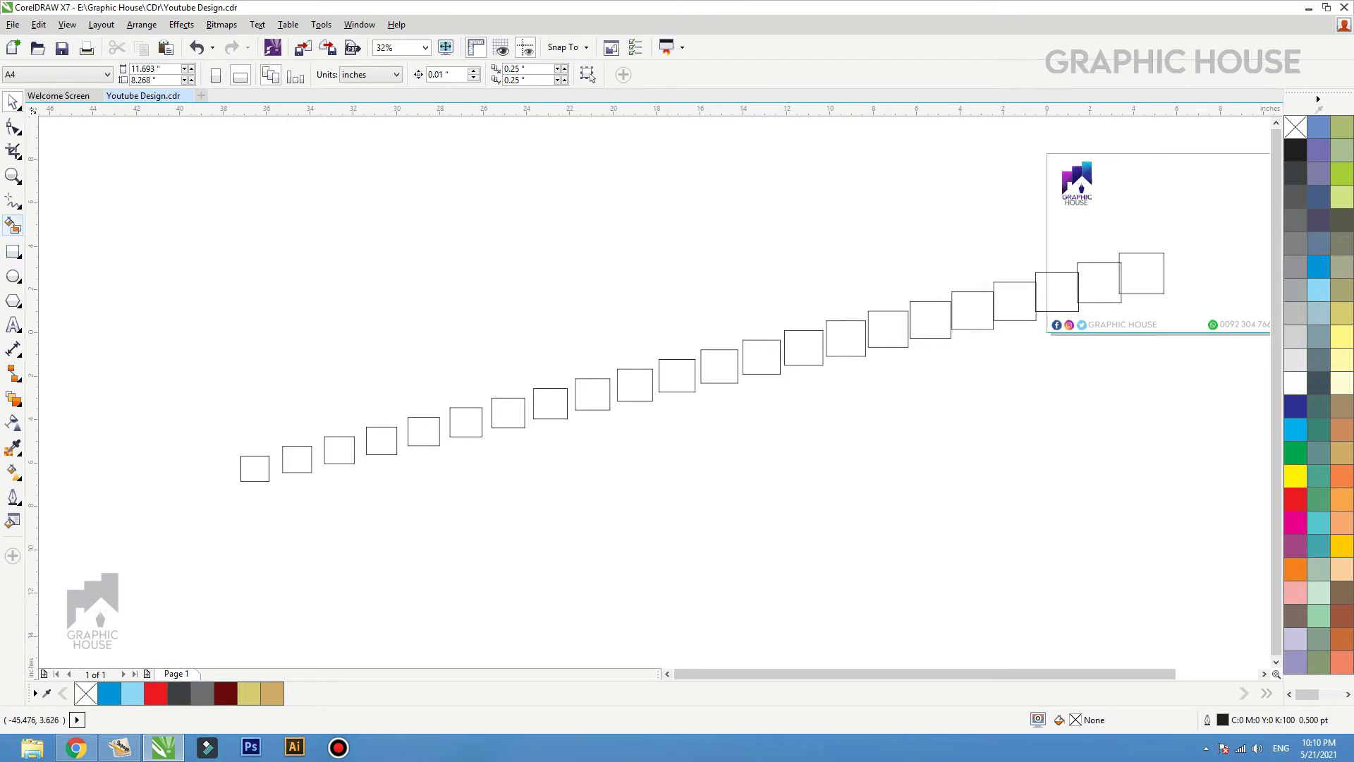
# - Draw a circle about 16.66 in in diameter with the Ellipse tool and position it below the blend
pyautogui.click(14, 202)
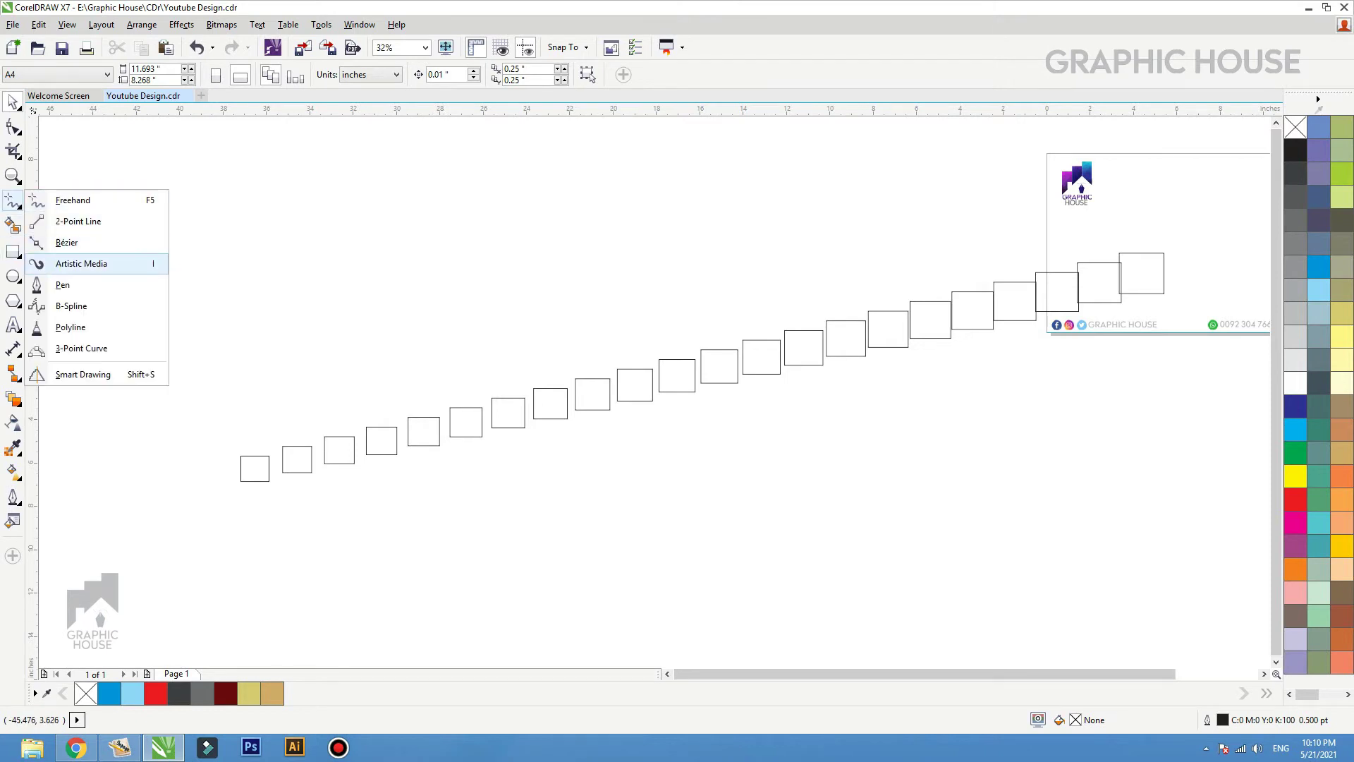
pyautogui.click(16, 279)
pyautogui.click(58, 276)
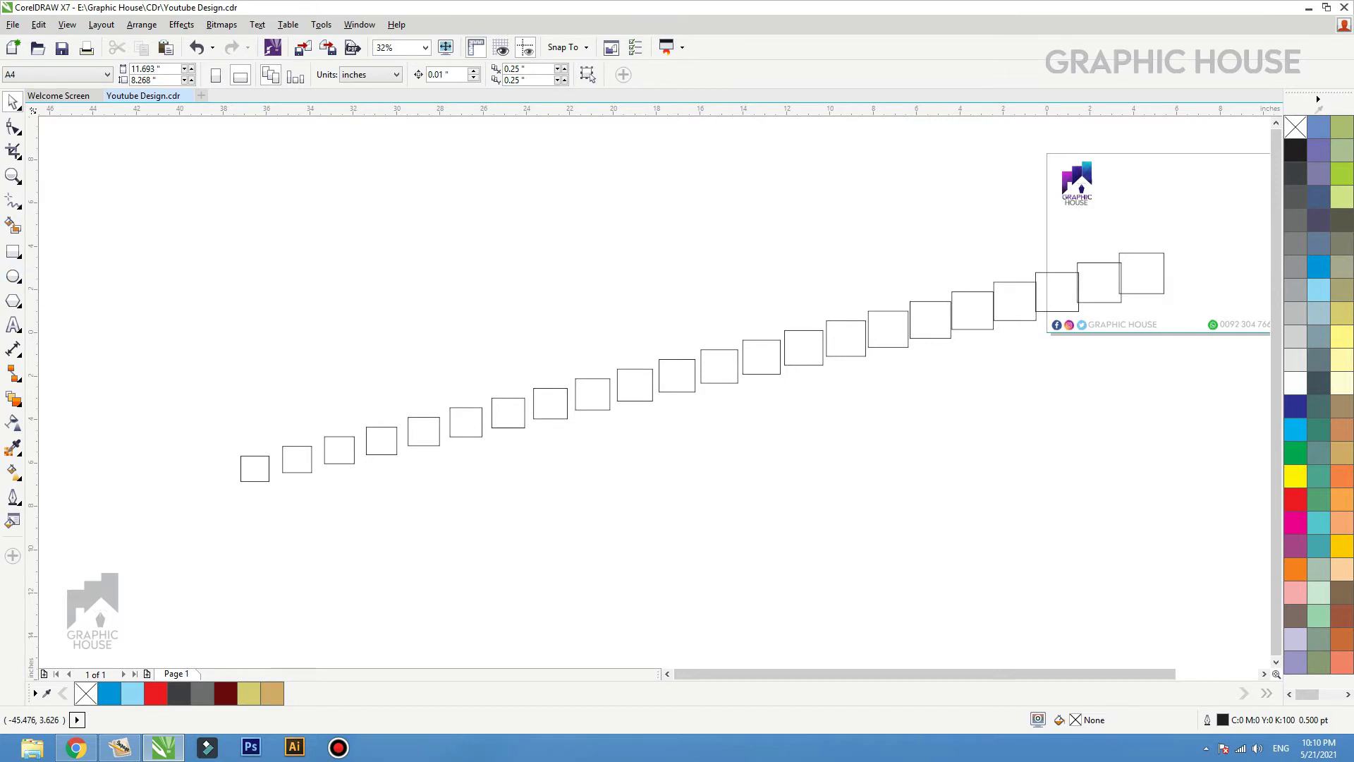
pyautogui.moveTo(829, 414)
pyautogui.mouseDown()
pyautogui.moveTo(1122, 567)
pyautogui.moveTo(1191, 568)
pyautogui.mouseUp()
pyautogui.press('space')
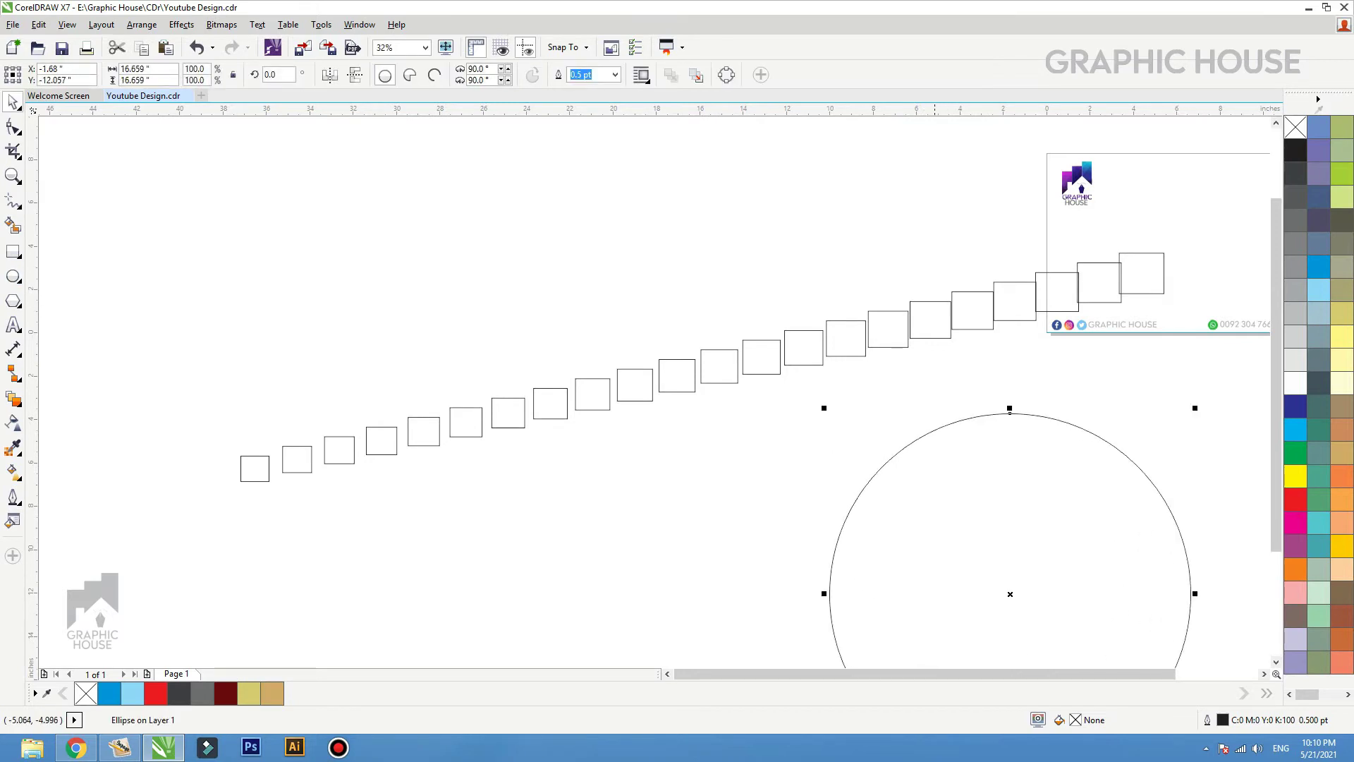
pyautogui.moveTo(934, 429); pyautogui.dragTo(779, 430)
pyautogui.scroll(-2, 779, 430)
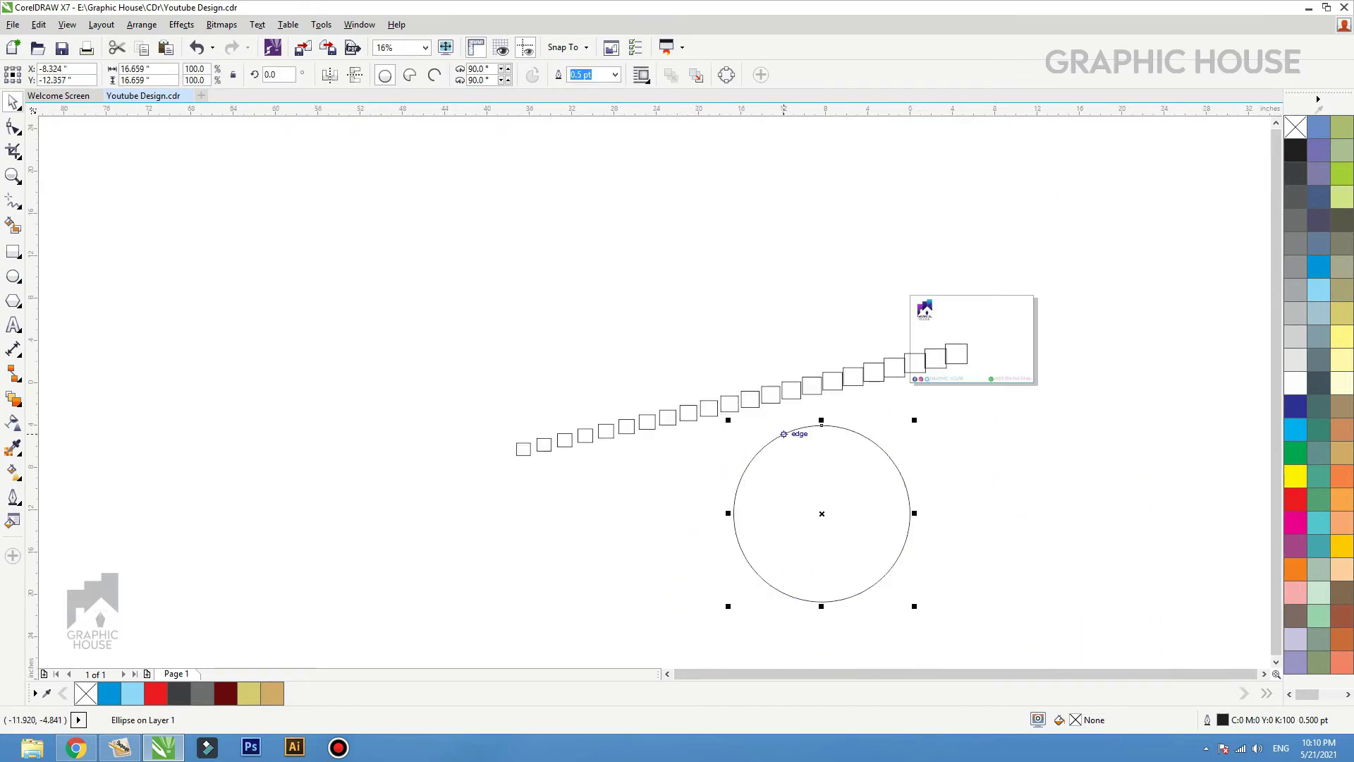
# - Convert the circle to curves and bend its upper-left segment deeply inward with the Shape tool
pyautogui.hotkey('ctrl', 'q')
pyautogui.press('F10')
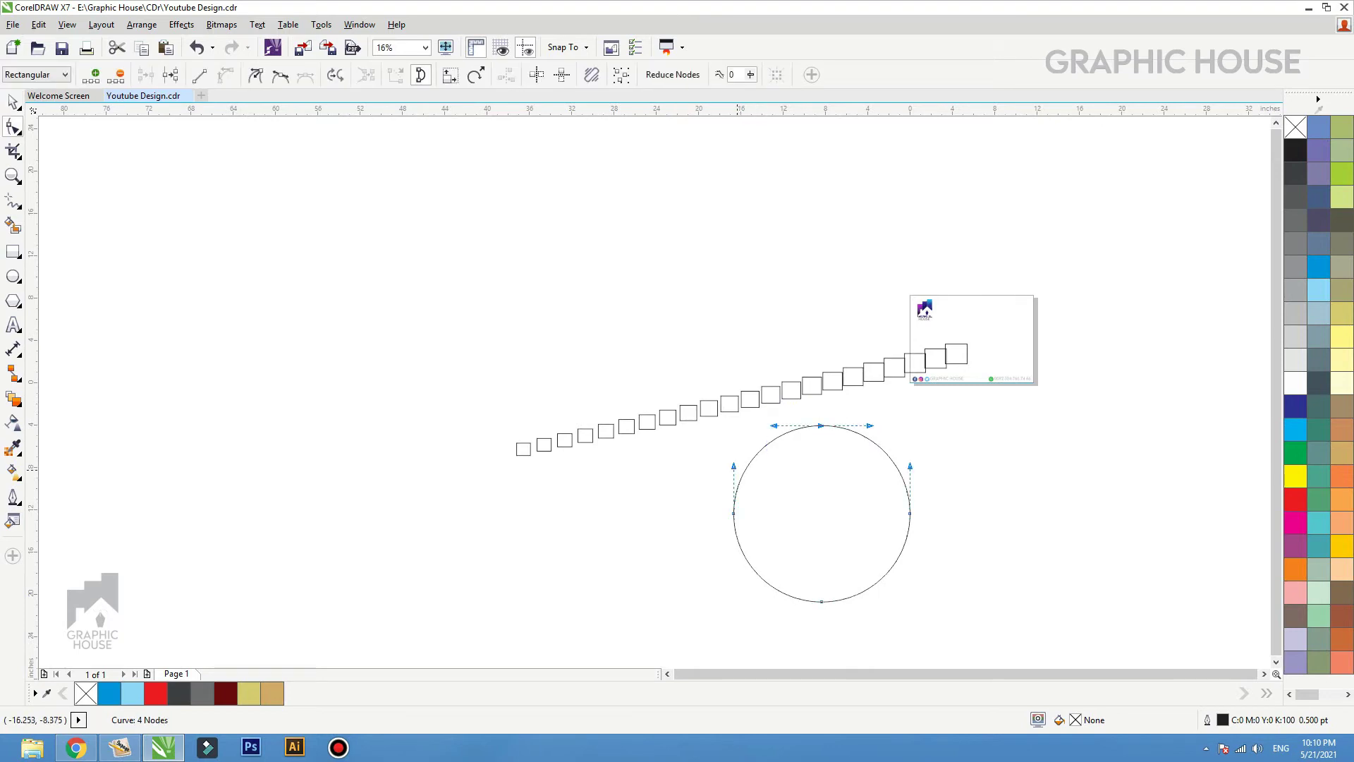
pyautogui.moveTo(784, 433); pyautogui.dragTo(842, 469)
pyautogui.moveTo(800, 511); pyautogui.dragTo(828, 541)
pyautogui.press('space')
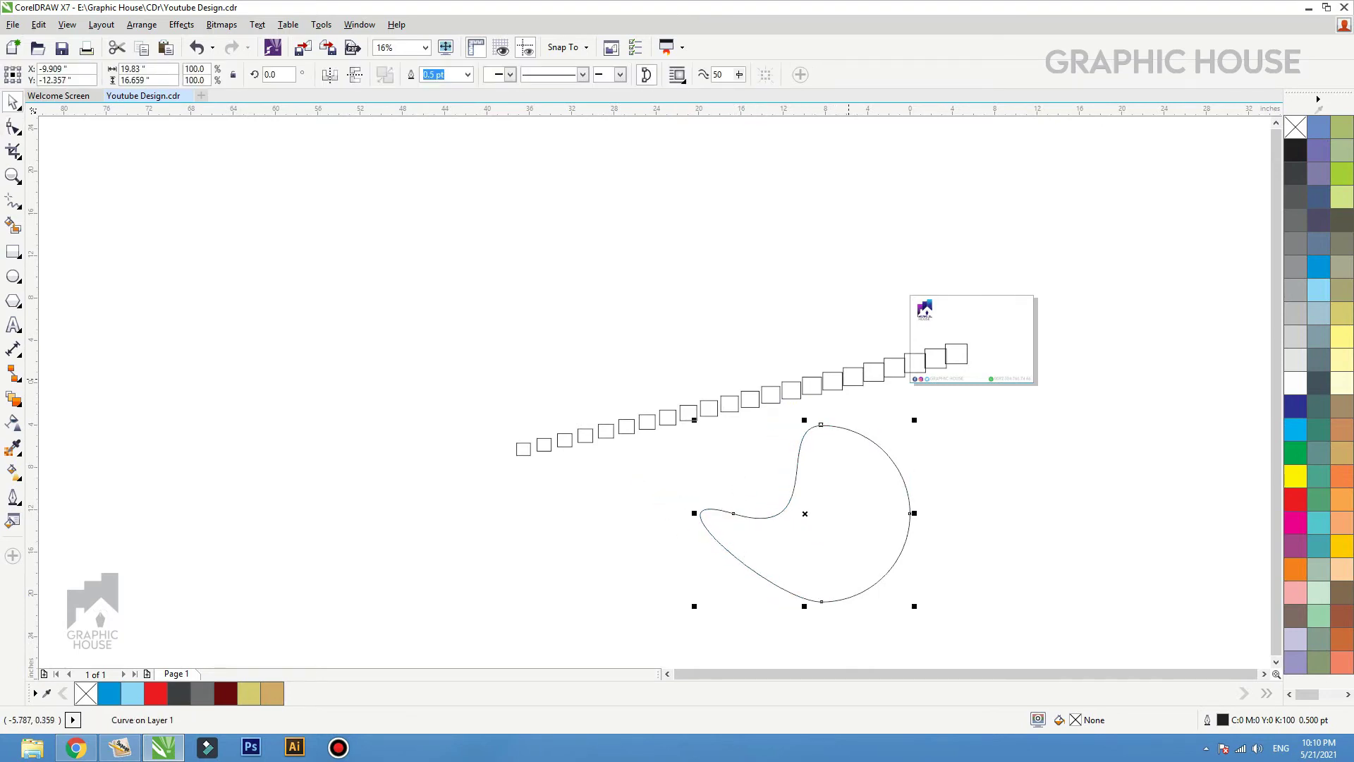
# - Attach the rectangle blend to the reshaped curve as its new path
pyautogui.click(849, 378)
pyautogui.click(855, 366)
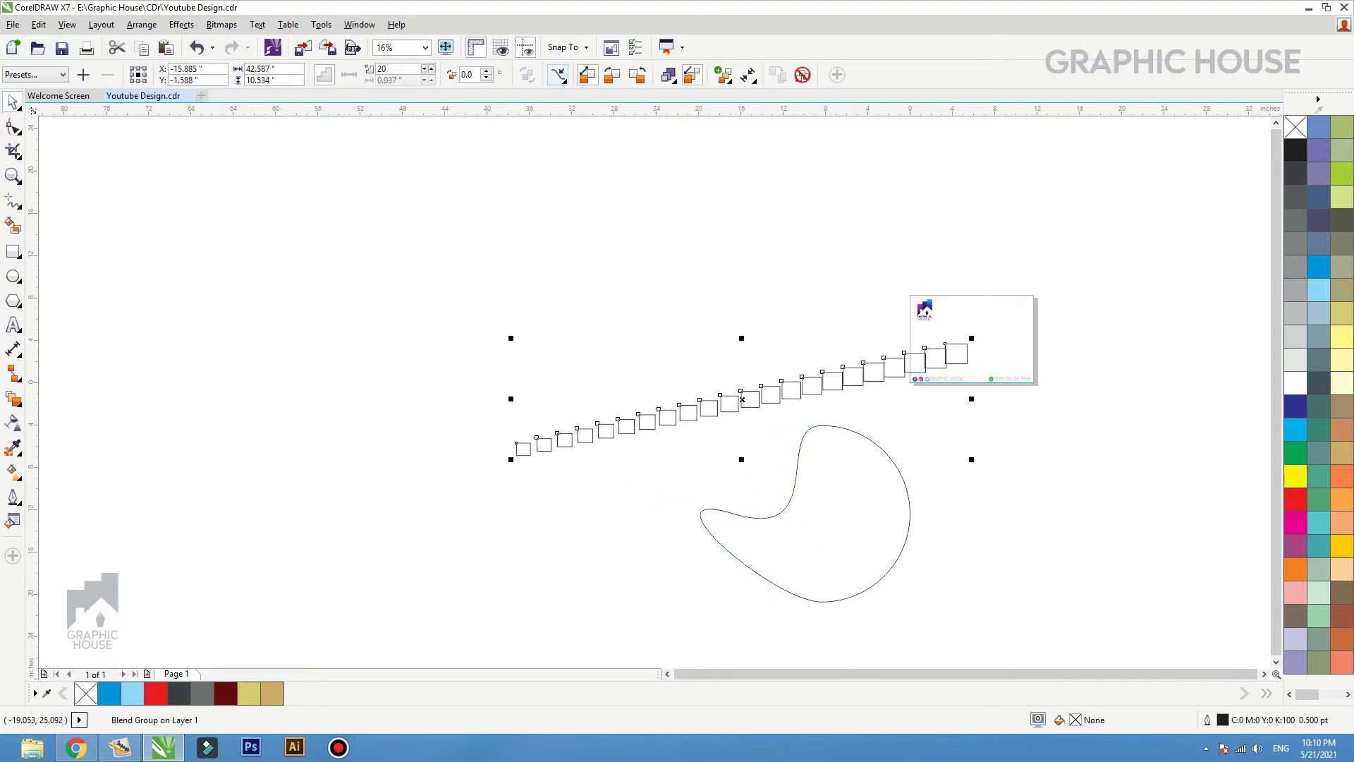
pyautogui.click(558, 74)
pyautogui.click(597, 96)
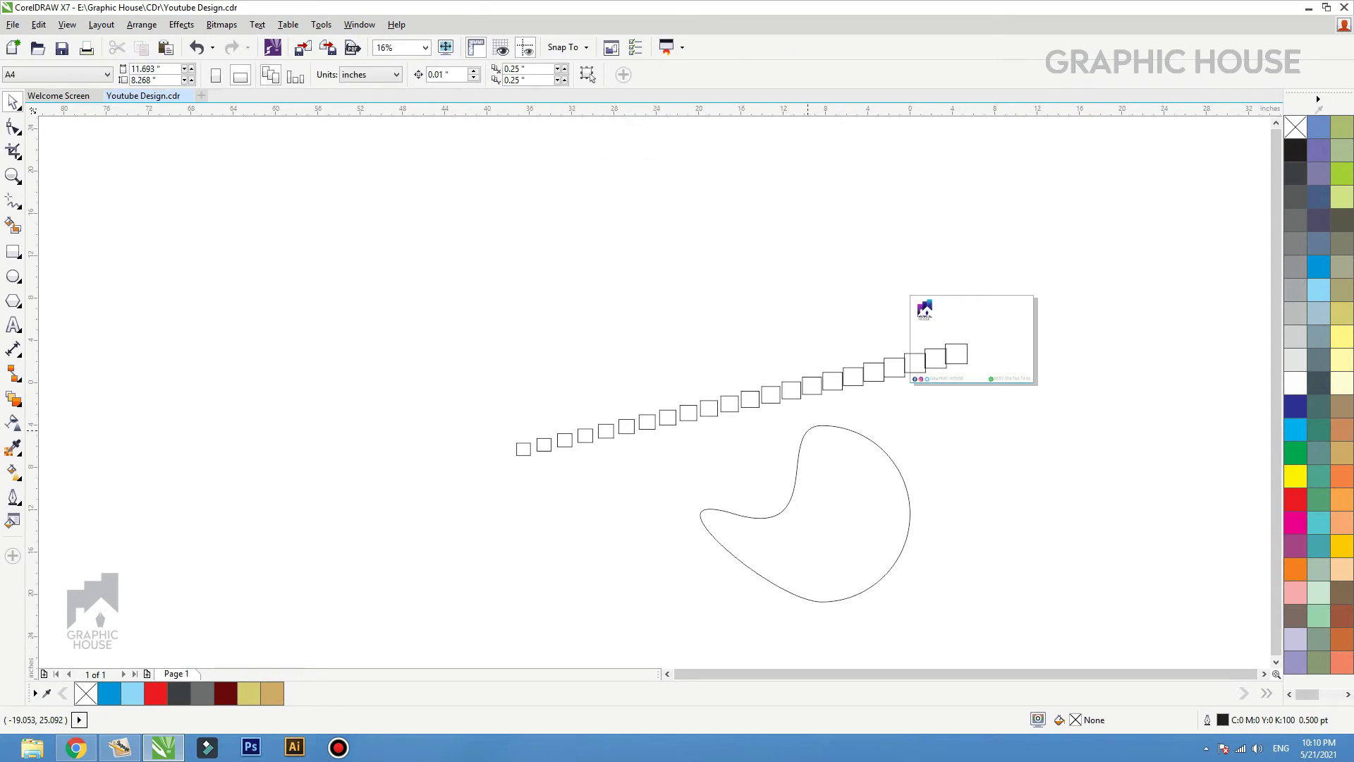
pyautogui.click(807, 427)
pyautogui.click(584, 383)
pyautogui.press('F2')
pyautogui.moveTo(585, 385); pyautogui.dragTo(1049, 656)
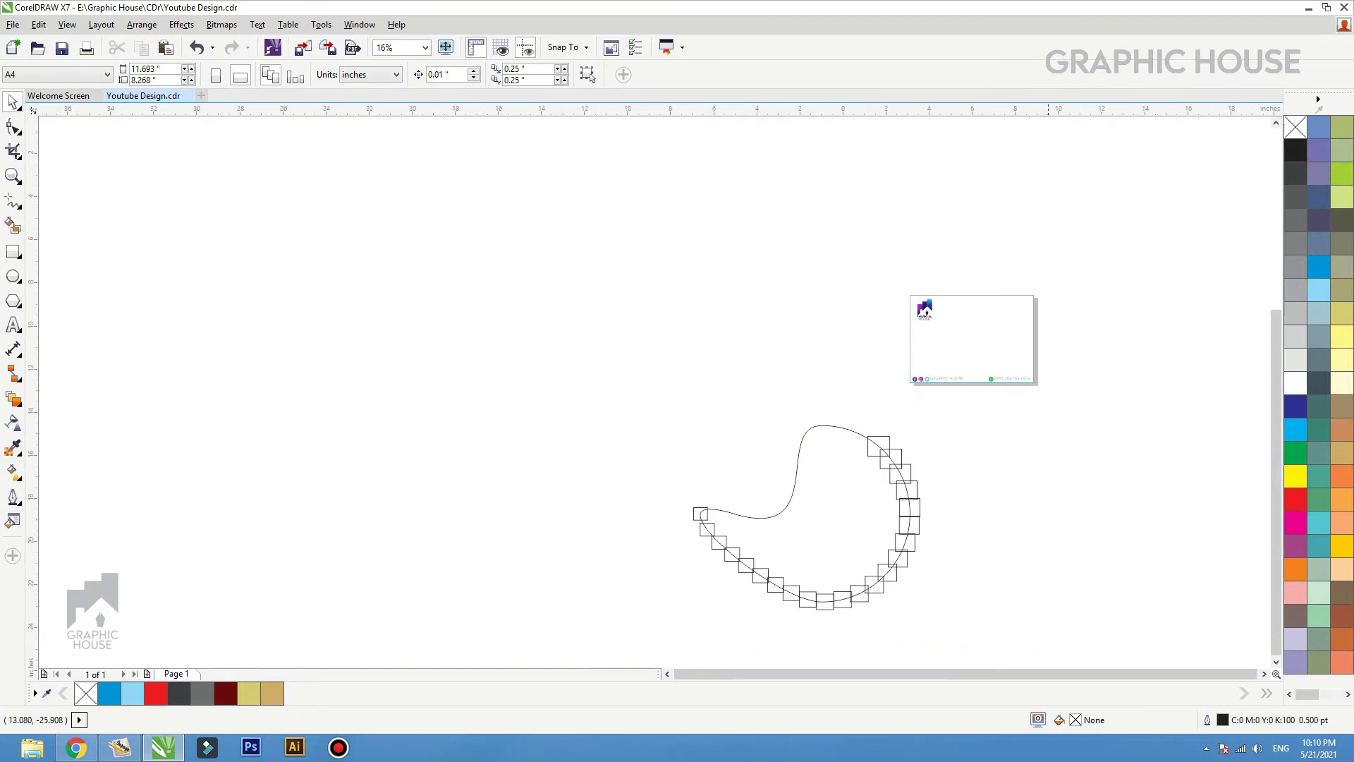
# - Slide the blend's large start rectangle to the top of the curve and scale the small end rectangle to 40.8%
pyautogui.moveTo(799, 232); pyautogui.dragTo(648, 180)
pyautogui.click(838, 216)
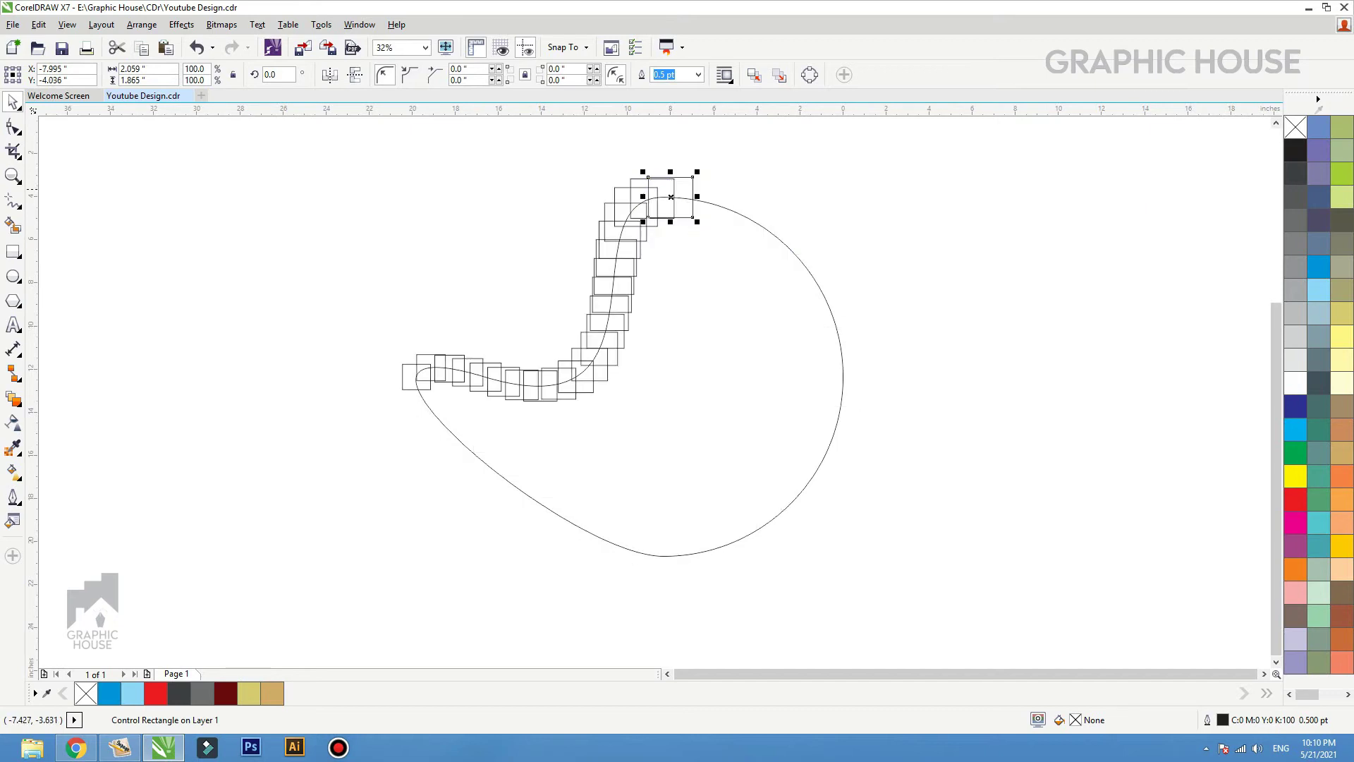
pyautogui.hotkey('ctrl', 'z')
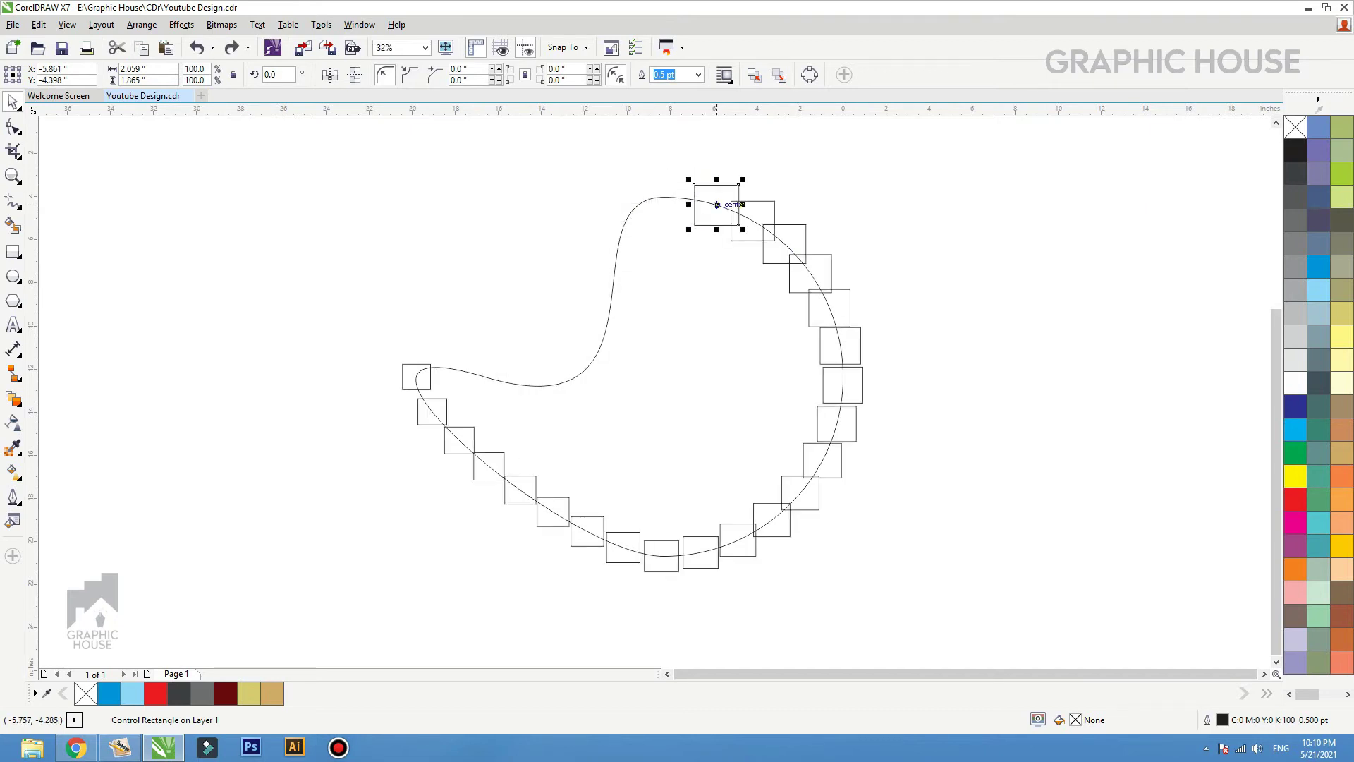
pyautogui.moveTo(716, 205); pyautogui.dragTo(663, 198)
pyautogui.click(416, 377)
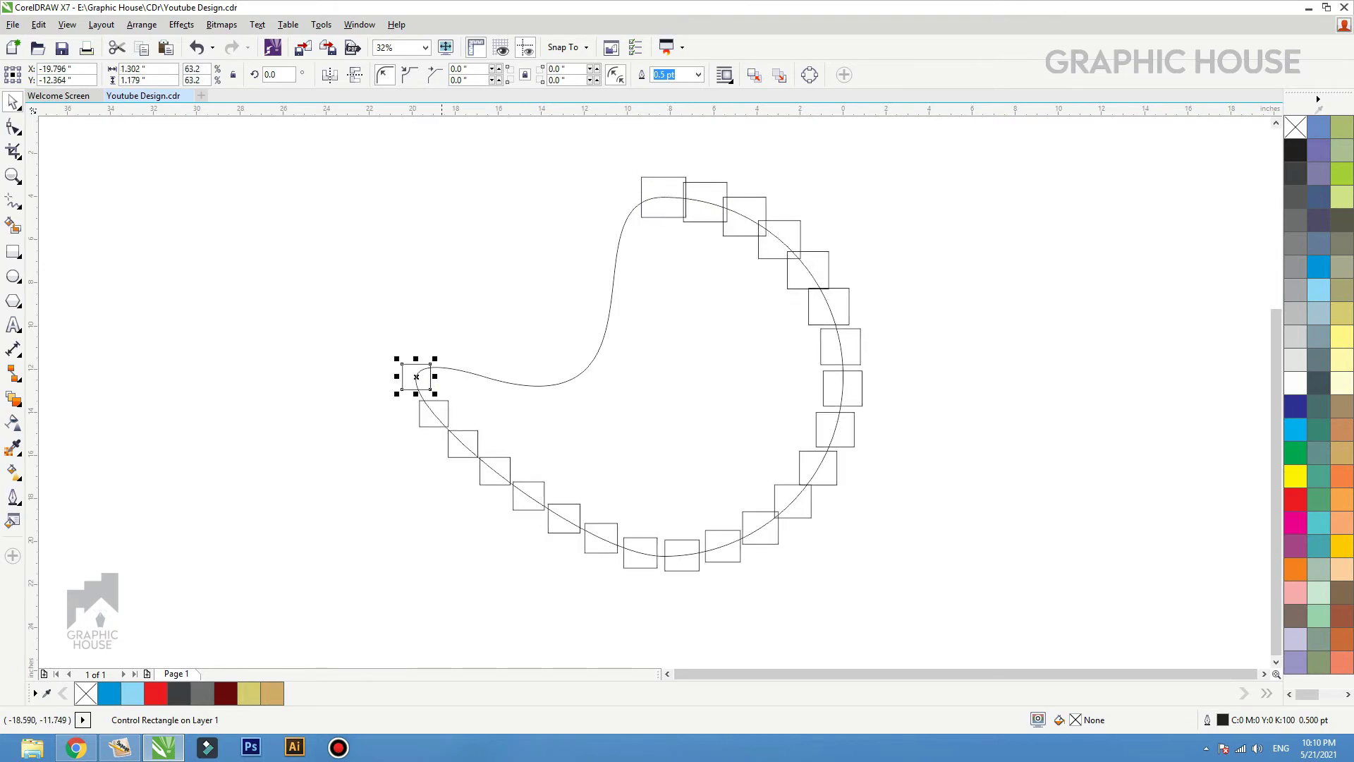
pyautogui.moveTo(435, 359); pyautogui.dragTo(431, 363)
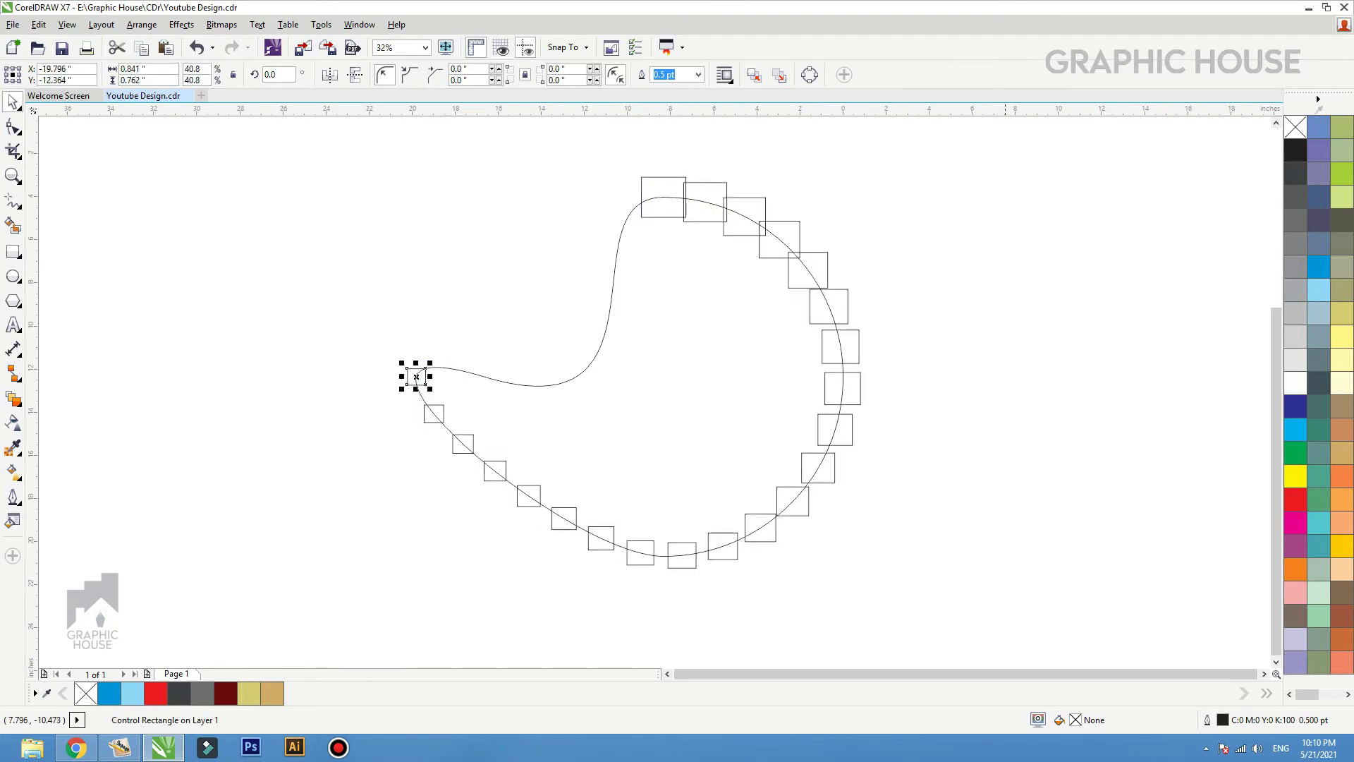
# - Try sliding the blend's start rectangle past the curve's top towards the inward bend, and undo the move
pyautogui.click(663, 197)
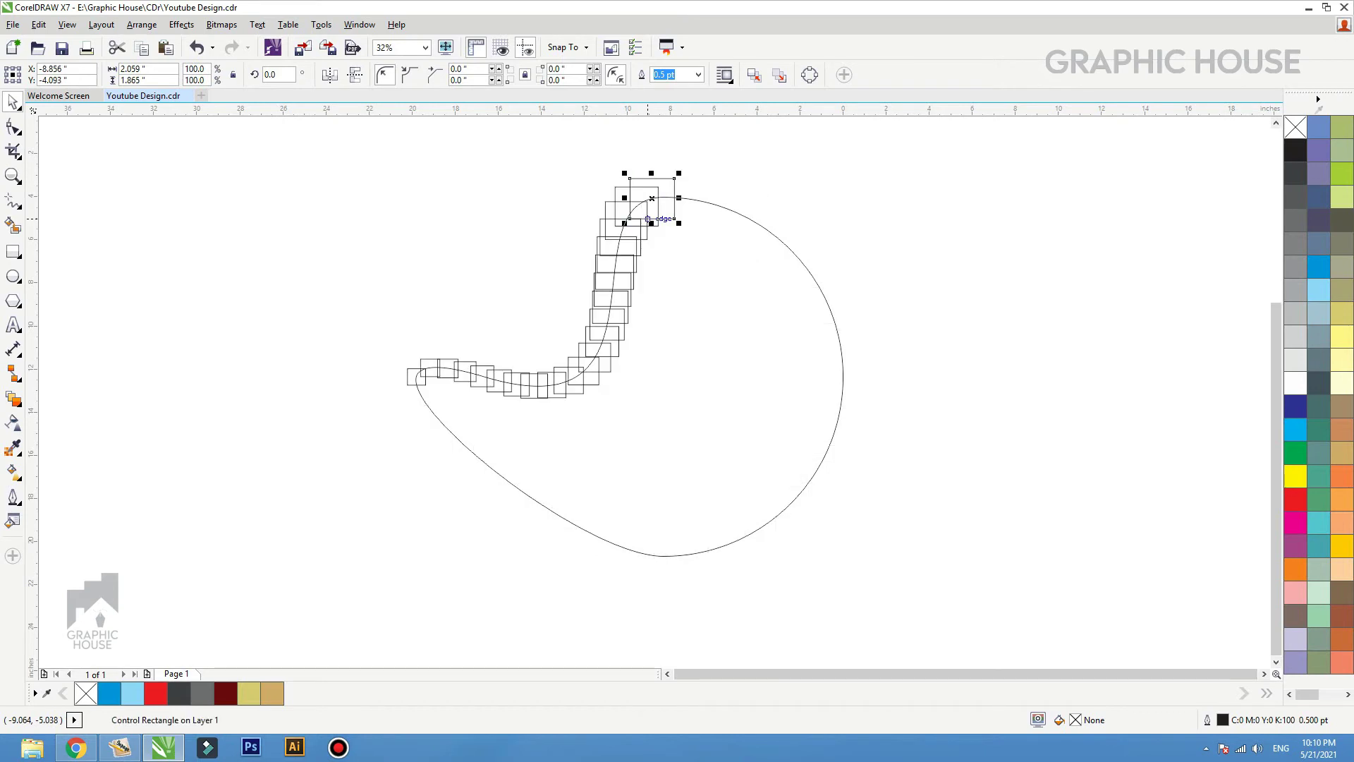
pyautogui.click(578, 371)
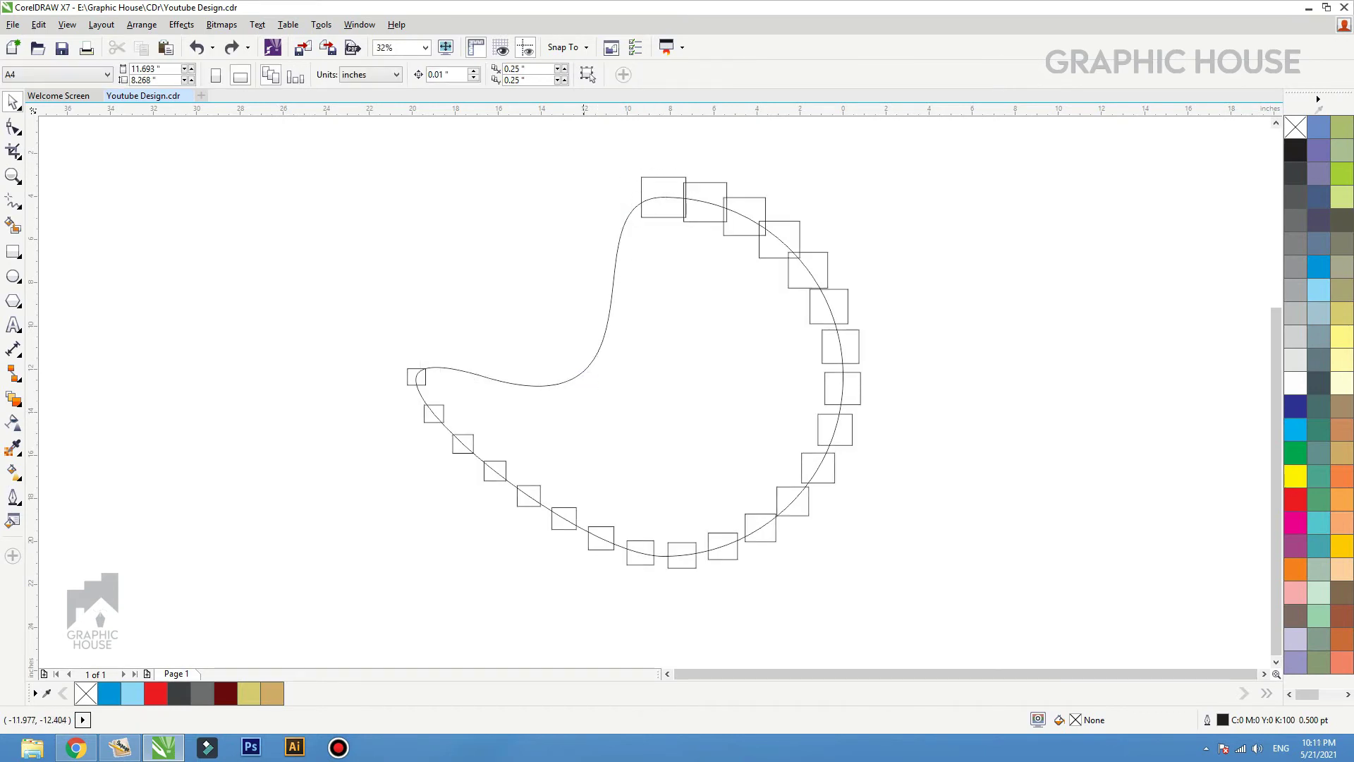
pyautogui.moveTo(578, 374); pyautogui.dragTo(592, 384)
pyautogui.hotkey('ctrl', 'z')
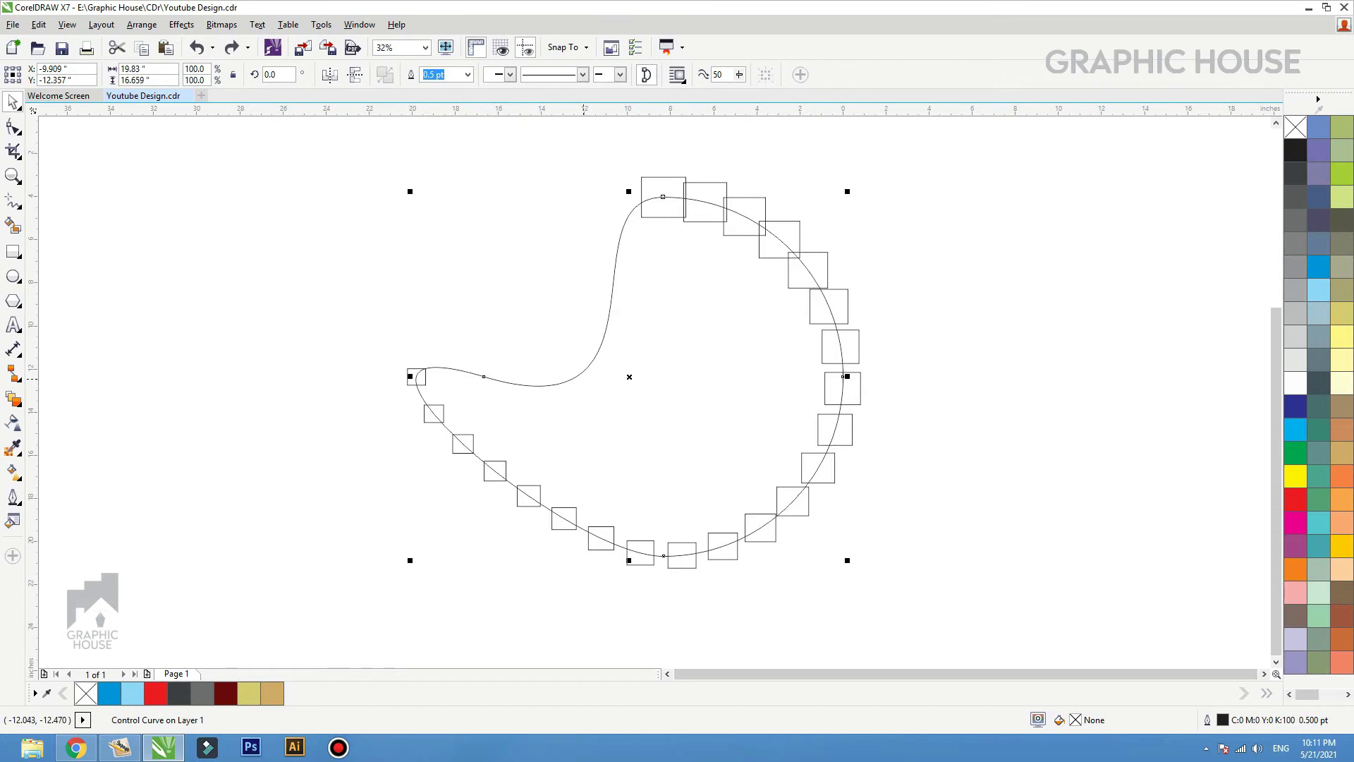
pyautogui.press('Escape')
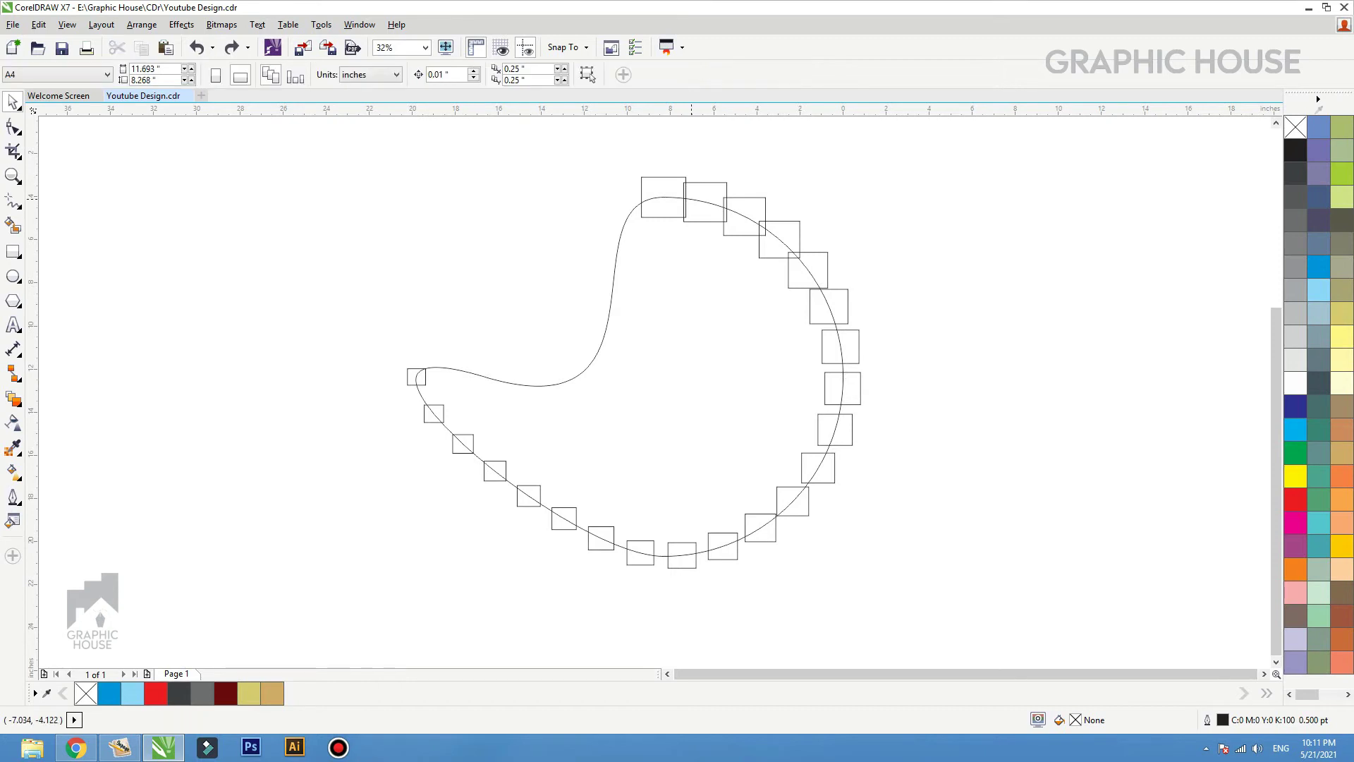
# - Break the blend apart so its rectangles are separated from the path curve
pyautogui.moveTo(691, 199); pyautogui.dragTo(746, 243)
pyautogui.hotkey('ctrl', 'z')
pyautogui.press('Escape')
pyautogui.hotkey('ctrl', 'z')
pyautogui.hotkey('ctrl', 'k')
# - Move the path curve about 24.8 in to the left, clear of the rectangles, and select the group of blended rectangles
pyautogui.scroll(-1, 708, 292)
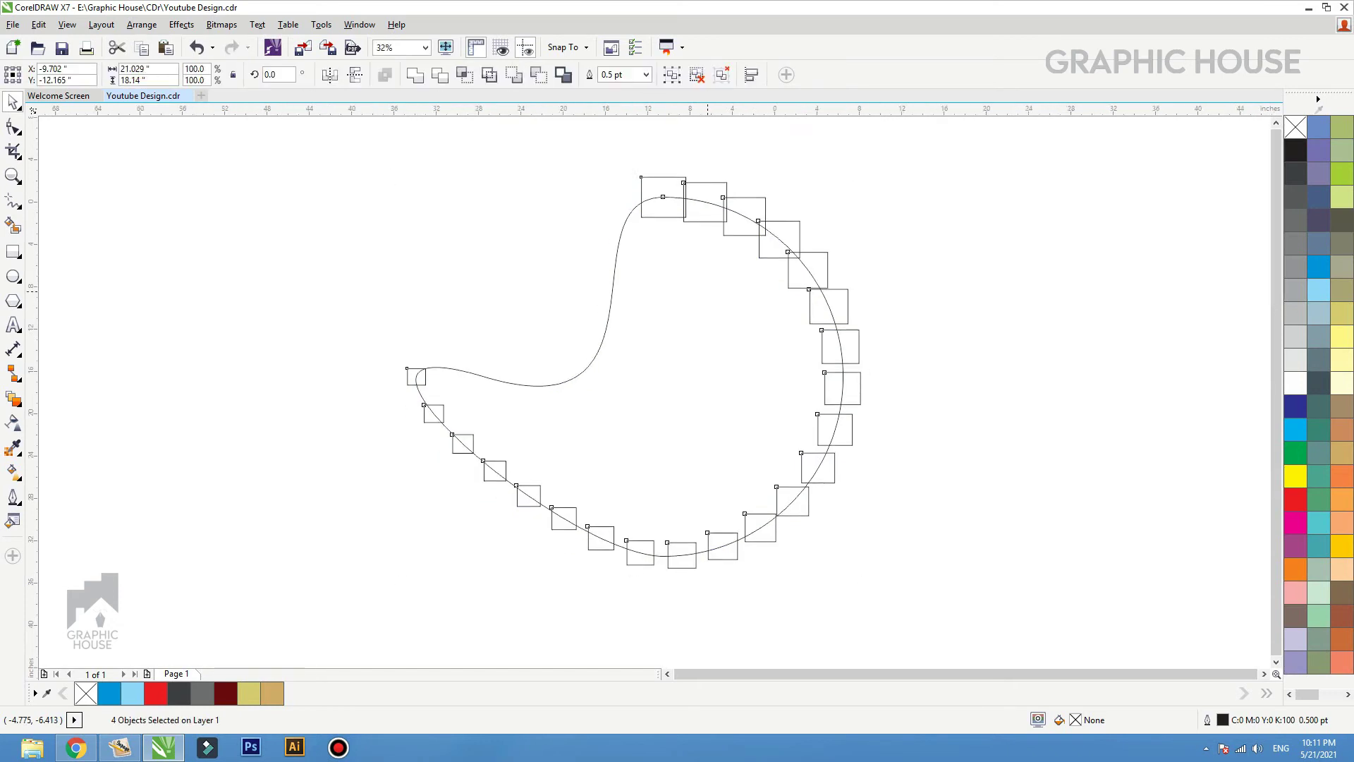
pyautogui.click(708, 291)
pyautogui.moveTo(658, 308); pyautogui.dragTo(396, 308)
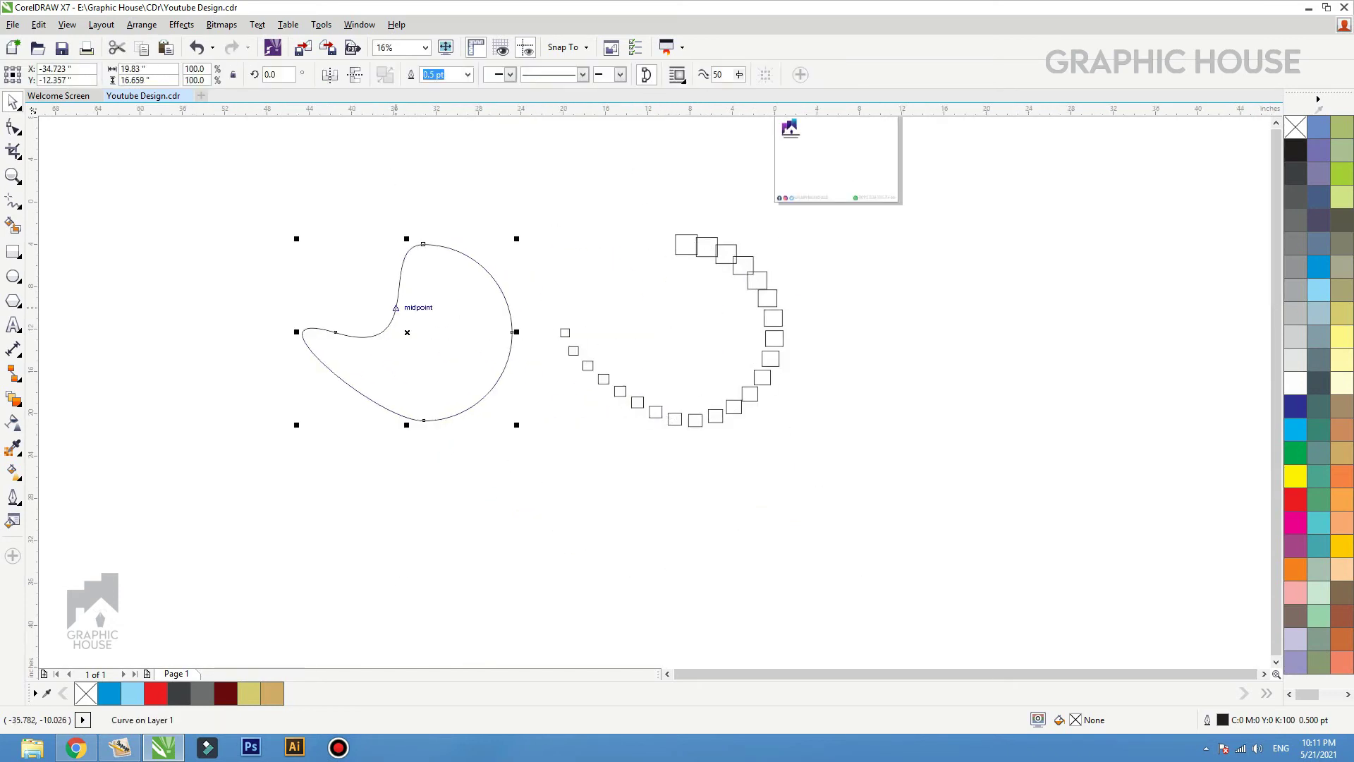
pyautogui.press('Escape')
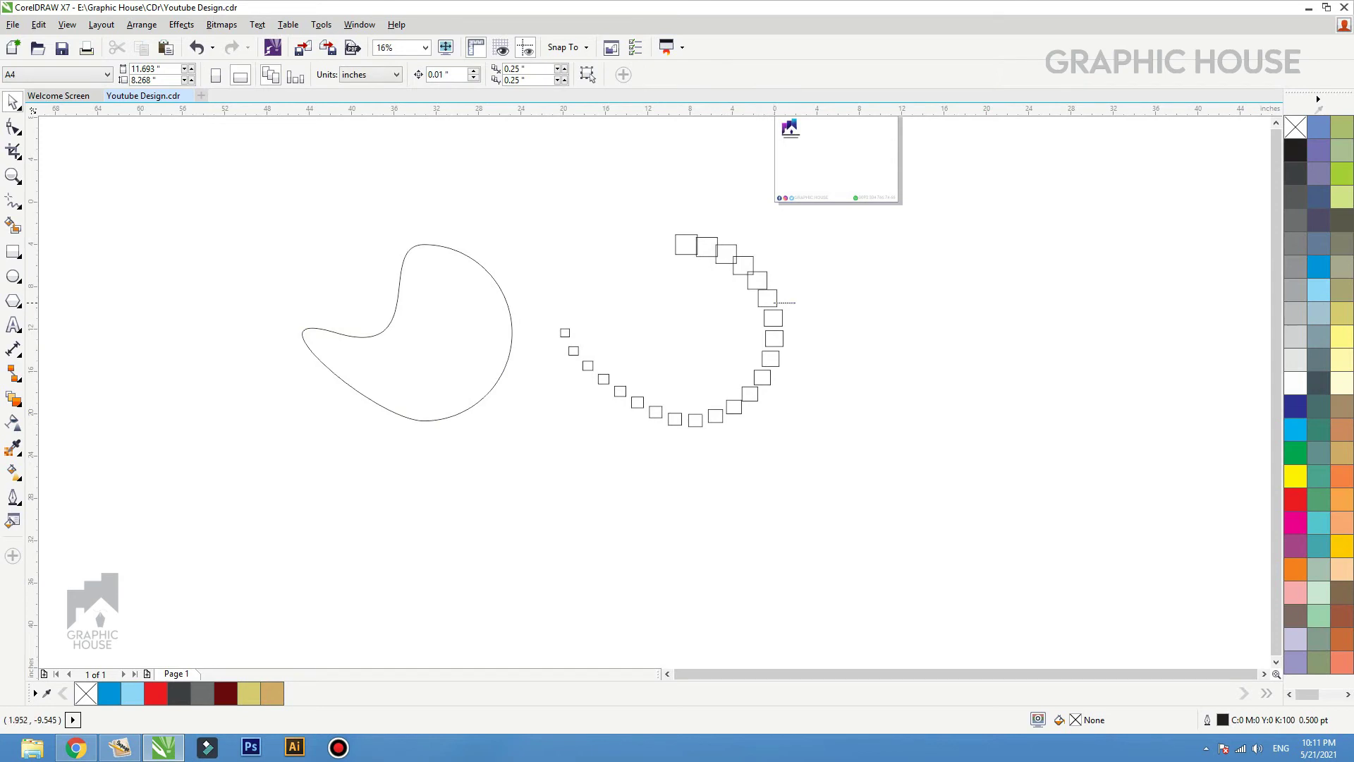
pyautogui.click(776, 306)
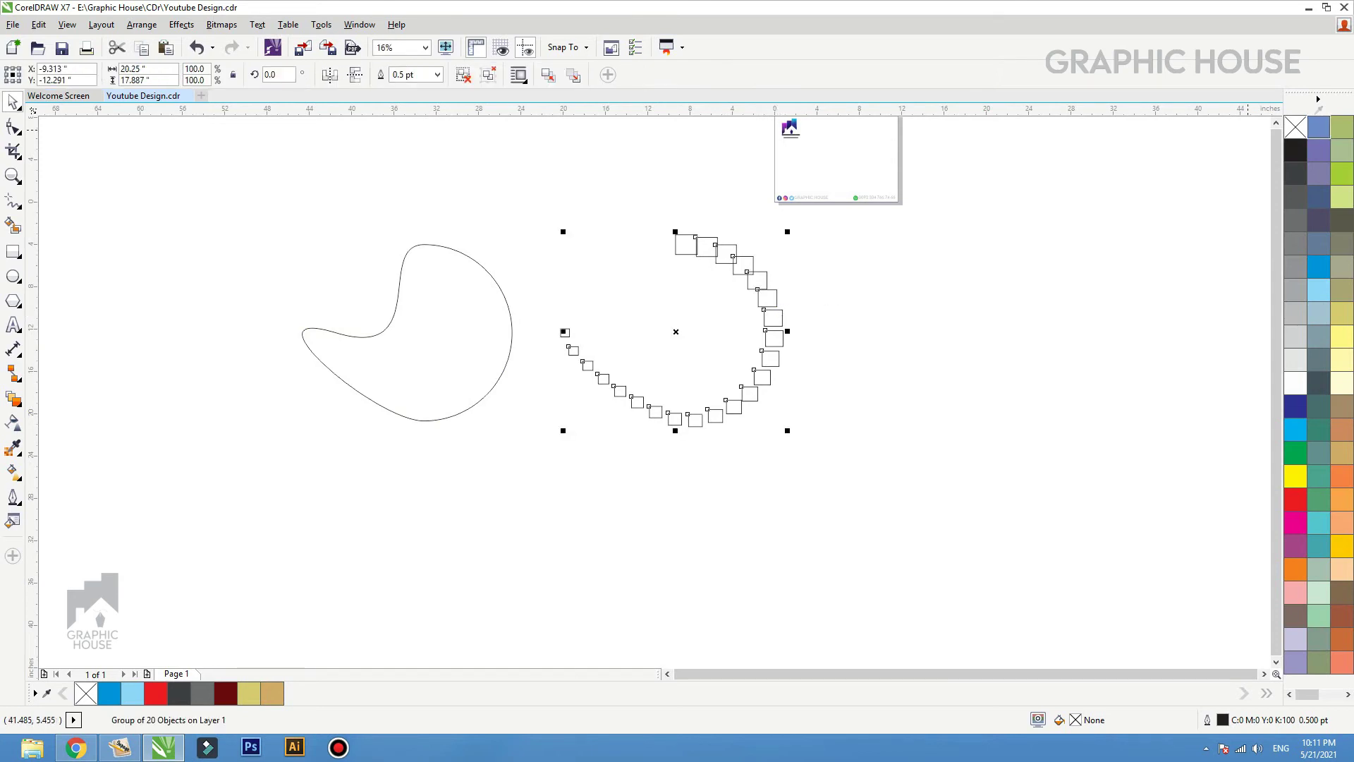
# - Fill the selected group of blended rectangles with lime green (C:40 M:0 Y:100 K:0) and remove its outline
pyautogui.click(1342, 173)
pyautogui.rightClick(1342, 173)
pyautogui.press('Escape')
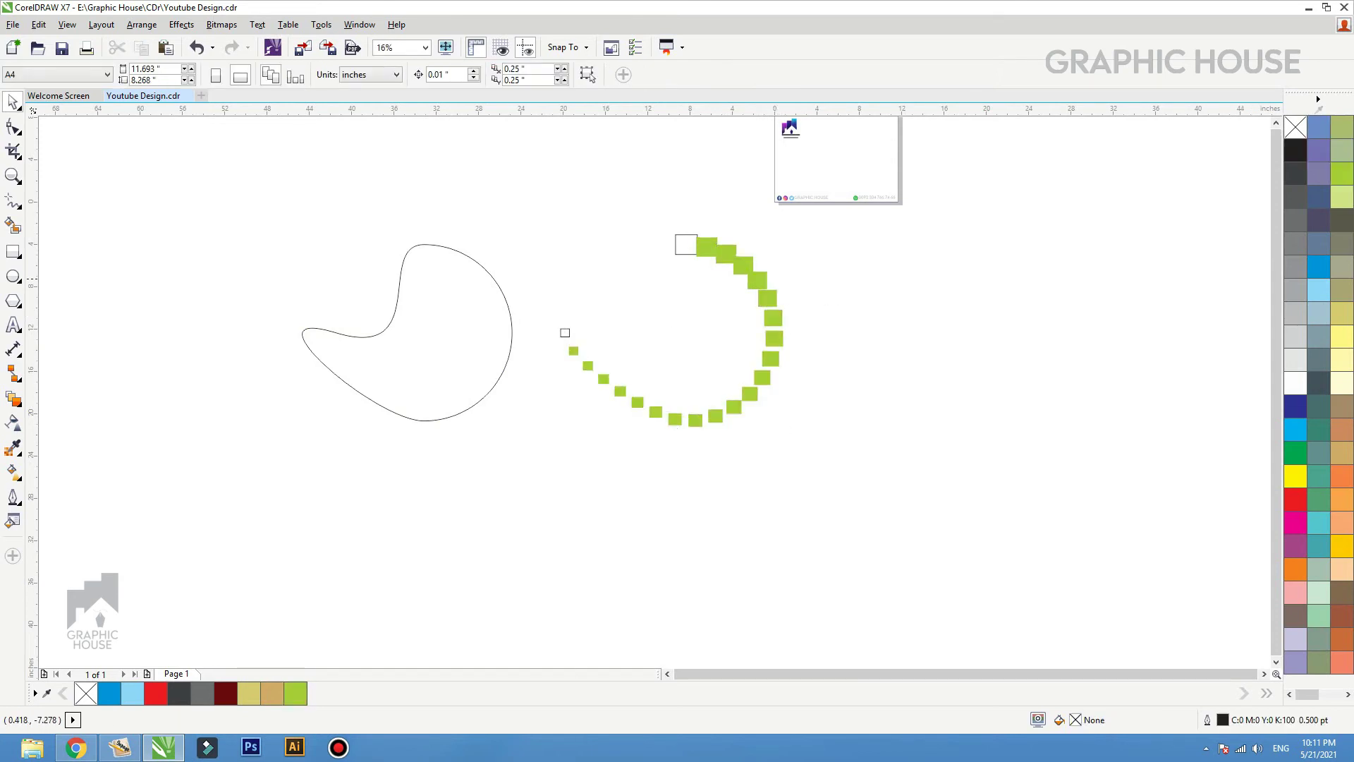
# - Move the green group of squares to the right and delete the two leftover unfilled end rectangles
pyautogui.moveTo(760, 278); pyautogui.dragTo(807, 279)
pyautogui.press('Escape')
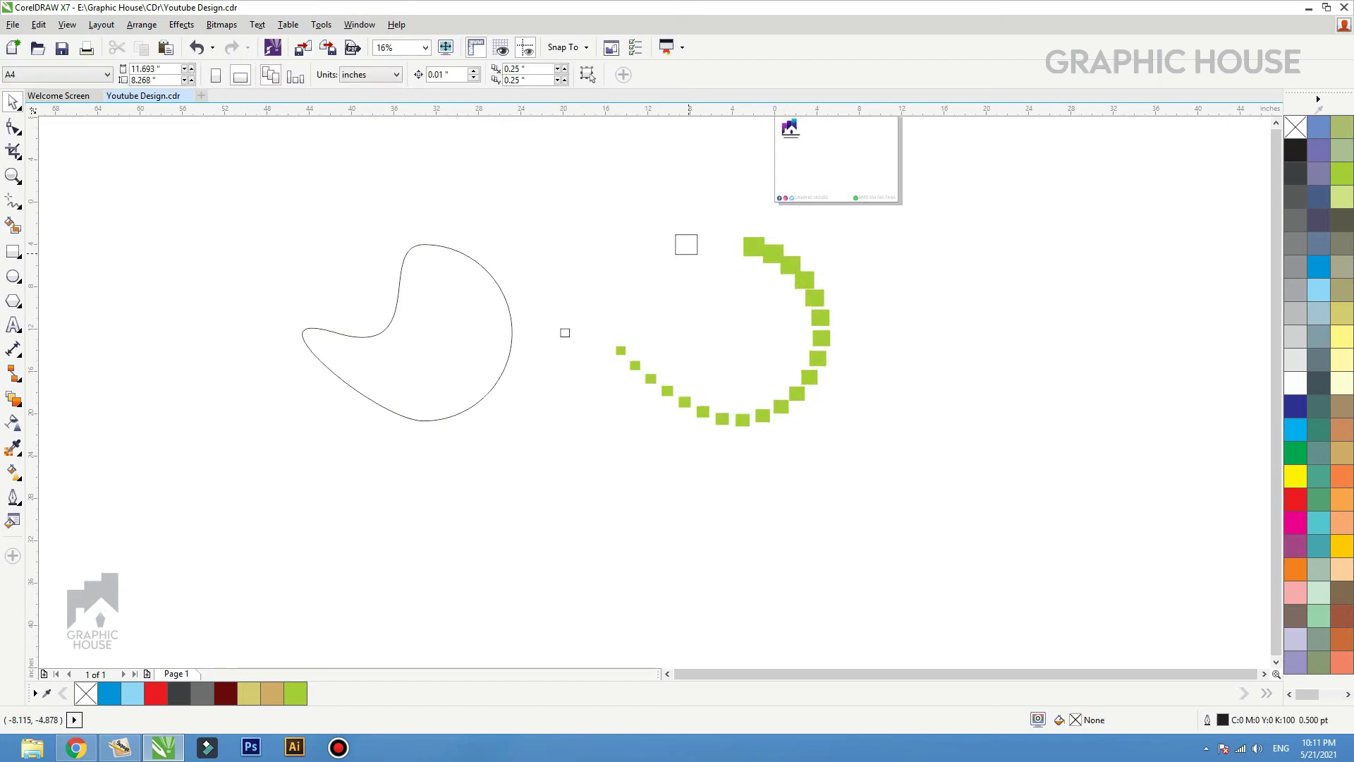
pyautogui.click(686, 245)
pyautogui.press('Delete')
pyautogui.moveTo(787, 261); pyautogui.dragTo(816, 271)
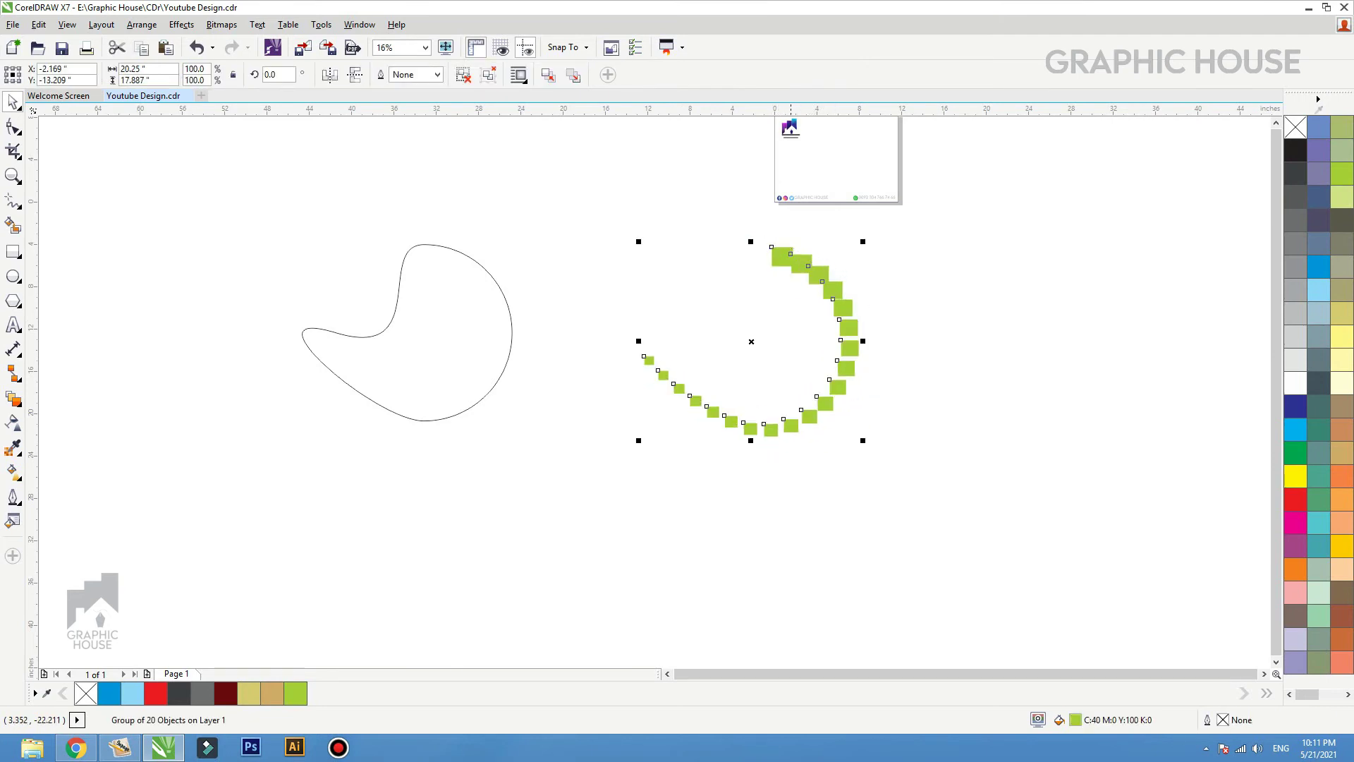
# - Draw two circles about 2.16 in and 2.6 in in diameter, side by side above the gap between the curve and the green squares
pyautogui.press('F4')
pyautogui.press('Escape')
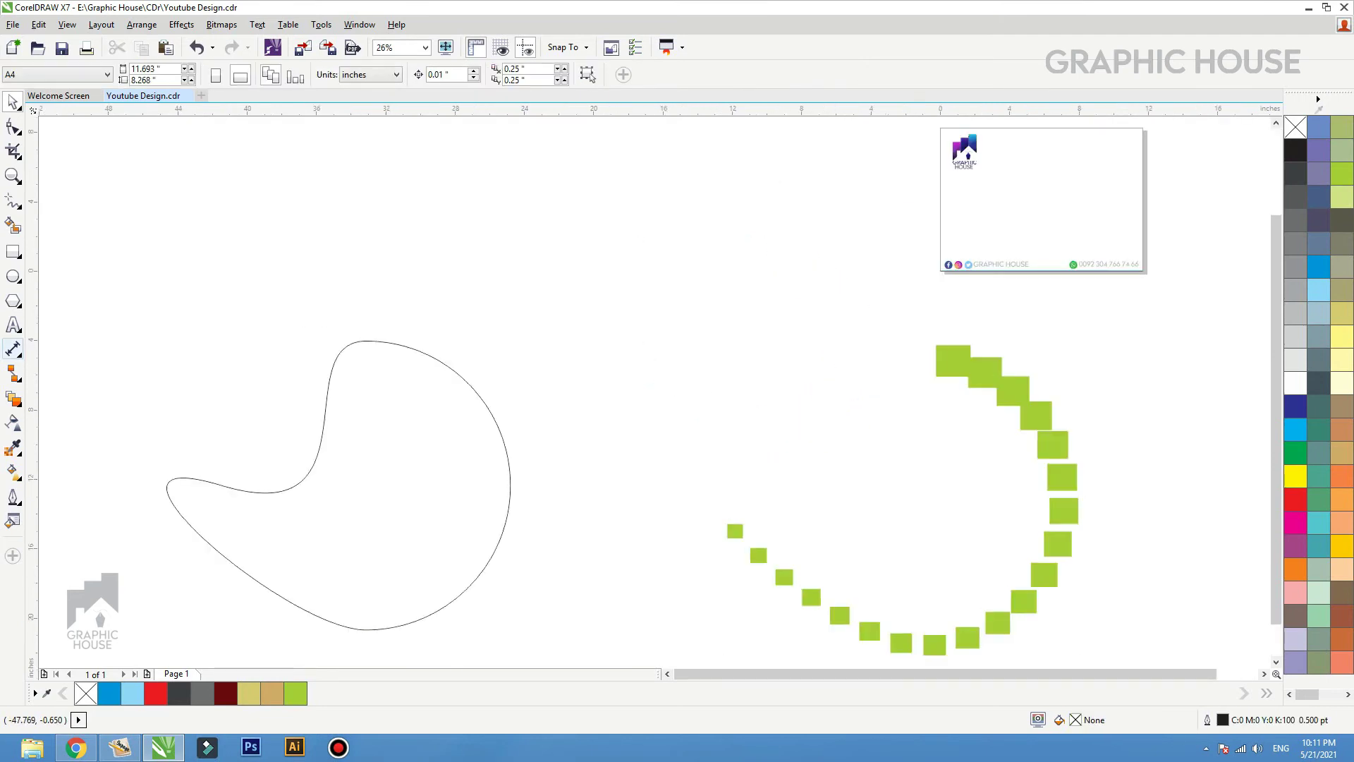
pyautogui.click(13, 276)
pyautogui.moveTo(539, 202); pyautogui.dragTo(576, 239)
pyautogui.press('space')
pyautogui.press('space')
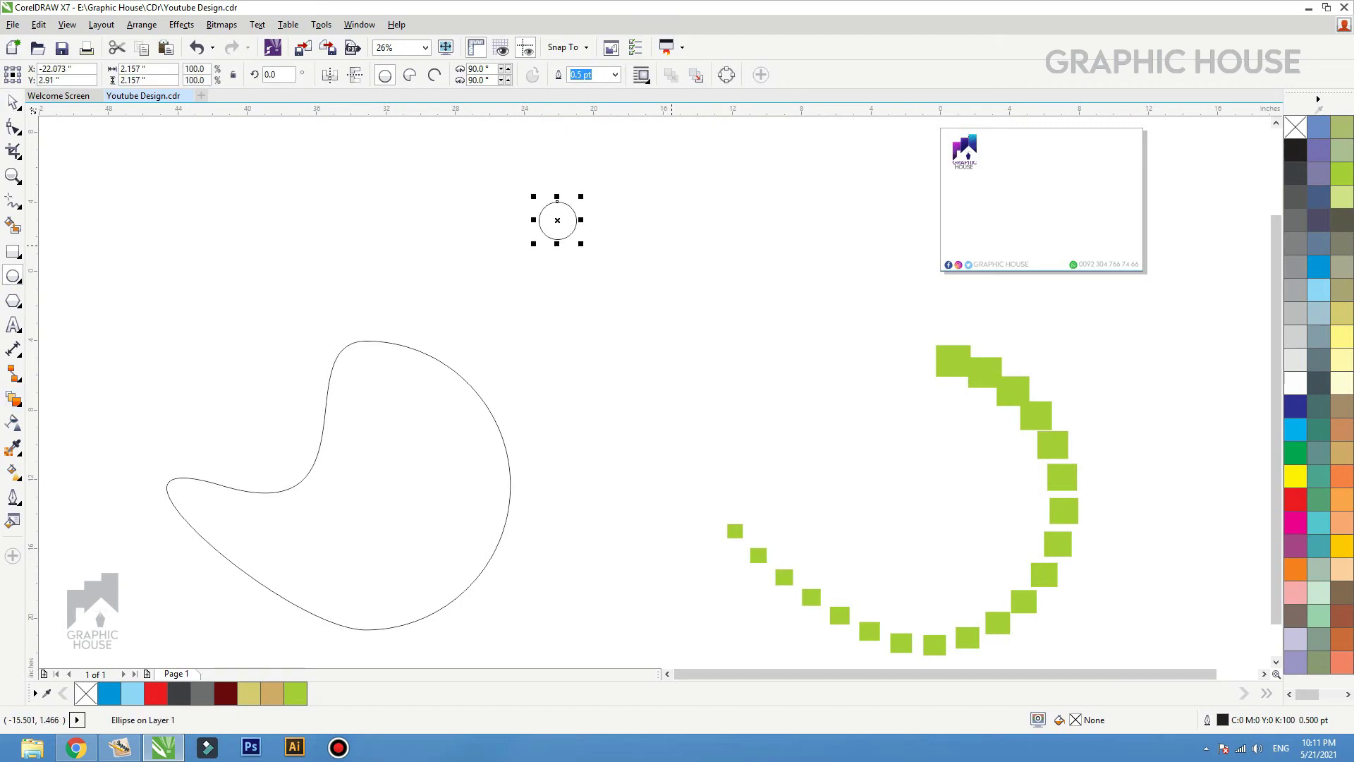
pyautogui.moveTo(691, 225); pyautogui.dragTo(737, 271)
pyautogui.press('space')
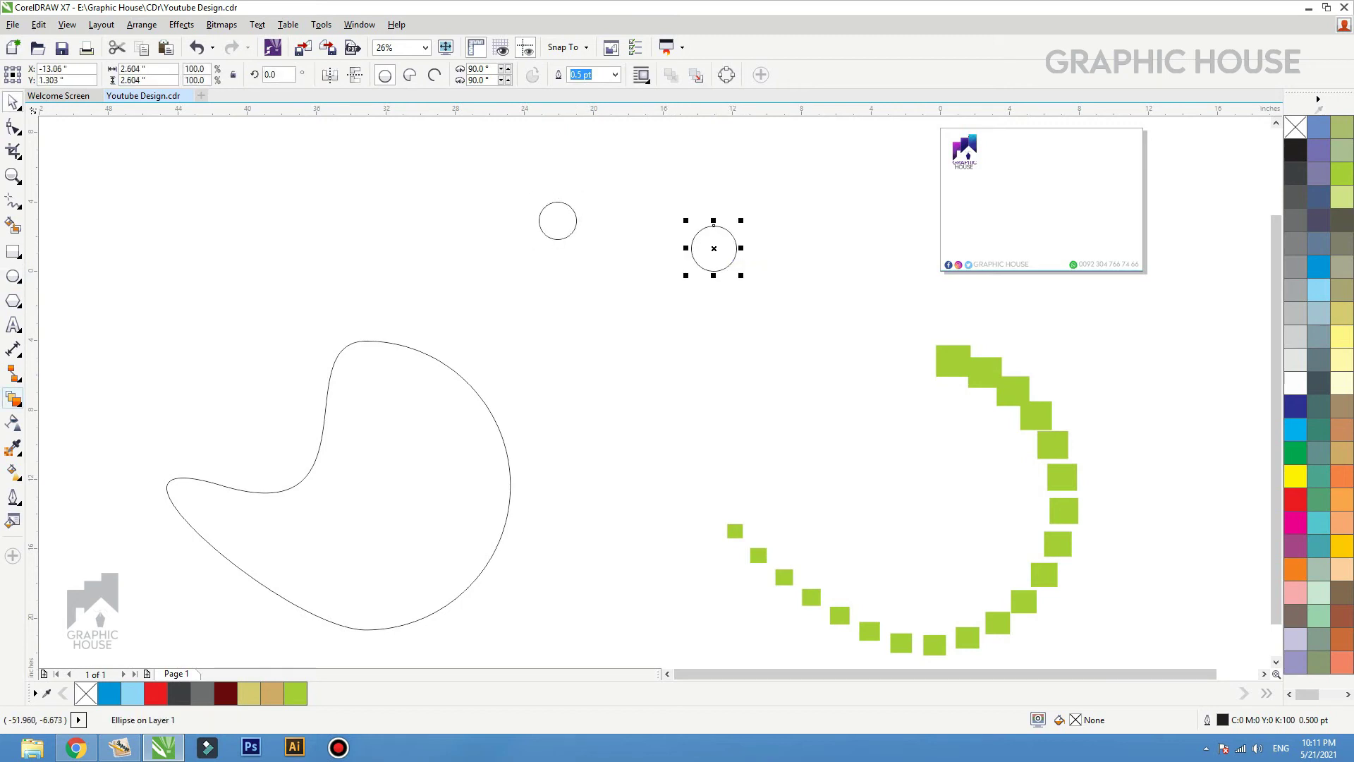
# - Blend the two circles with 20 steps and move the larger one far down to the right to spread the blend diagonally
pyautogui.click(13, 399)
pyautogui.moveTo(557, 221); pyautogui.dragTo(713, 247)
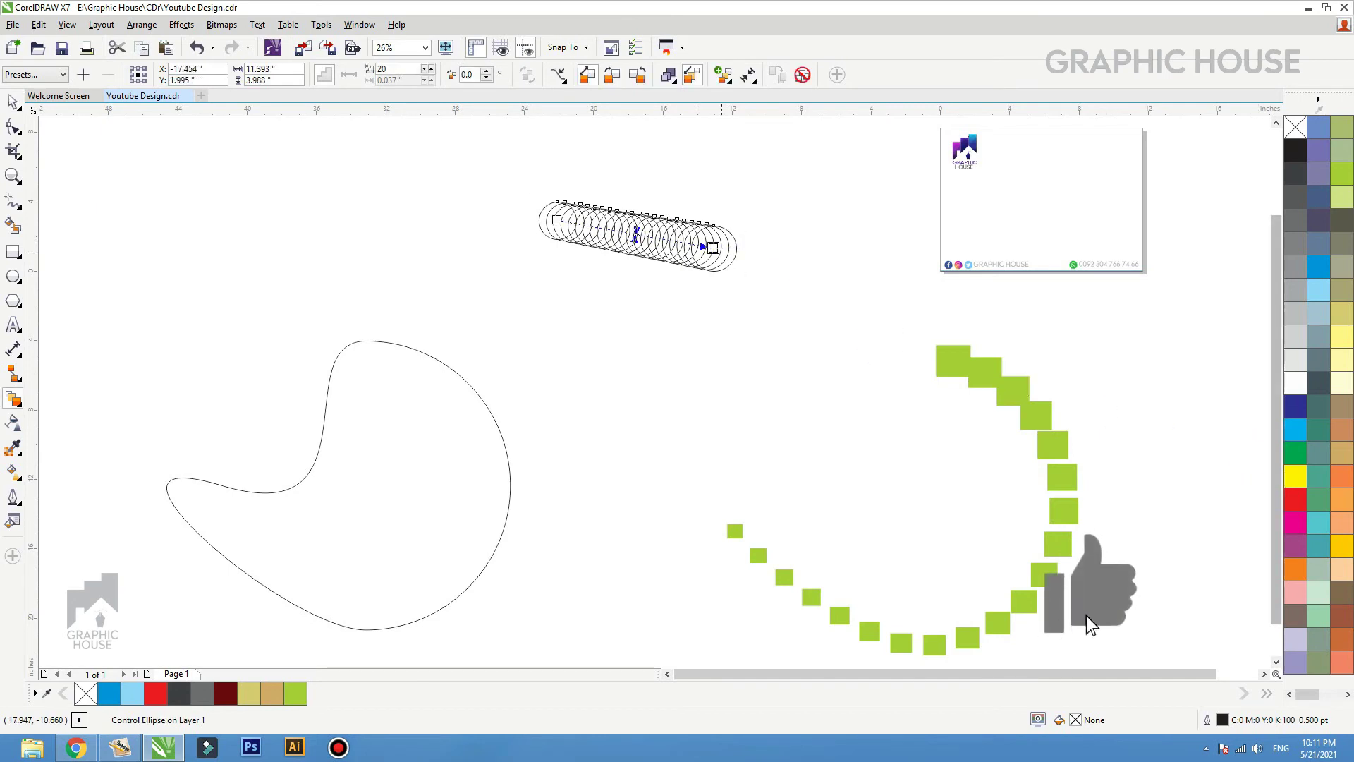
pyautogui.scroll(-2, 715, 257)
pyautogui.moveTo(715, 254); pyautogui.dragTo(1221, 549)
pyautogui.press('space')
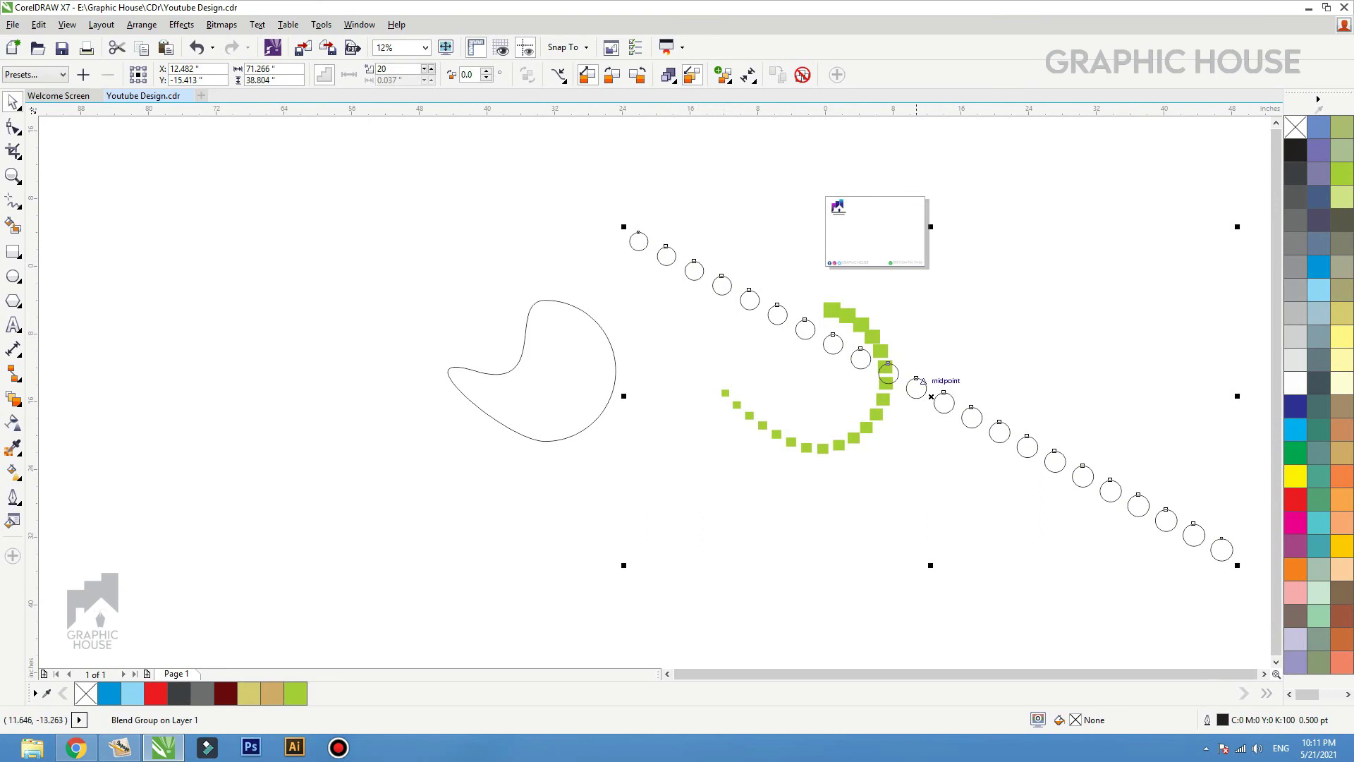
# - Move the path curve farther left and draw a circle about 26.7 in in diameter between it and the green squares
pyautogui.moveTo(591, 339); pyautogui.dragTo(283, 331)
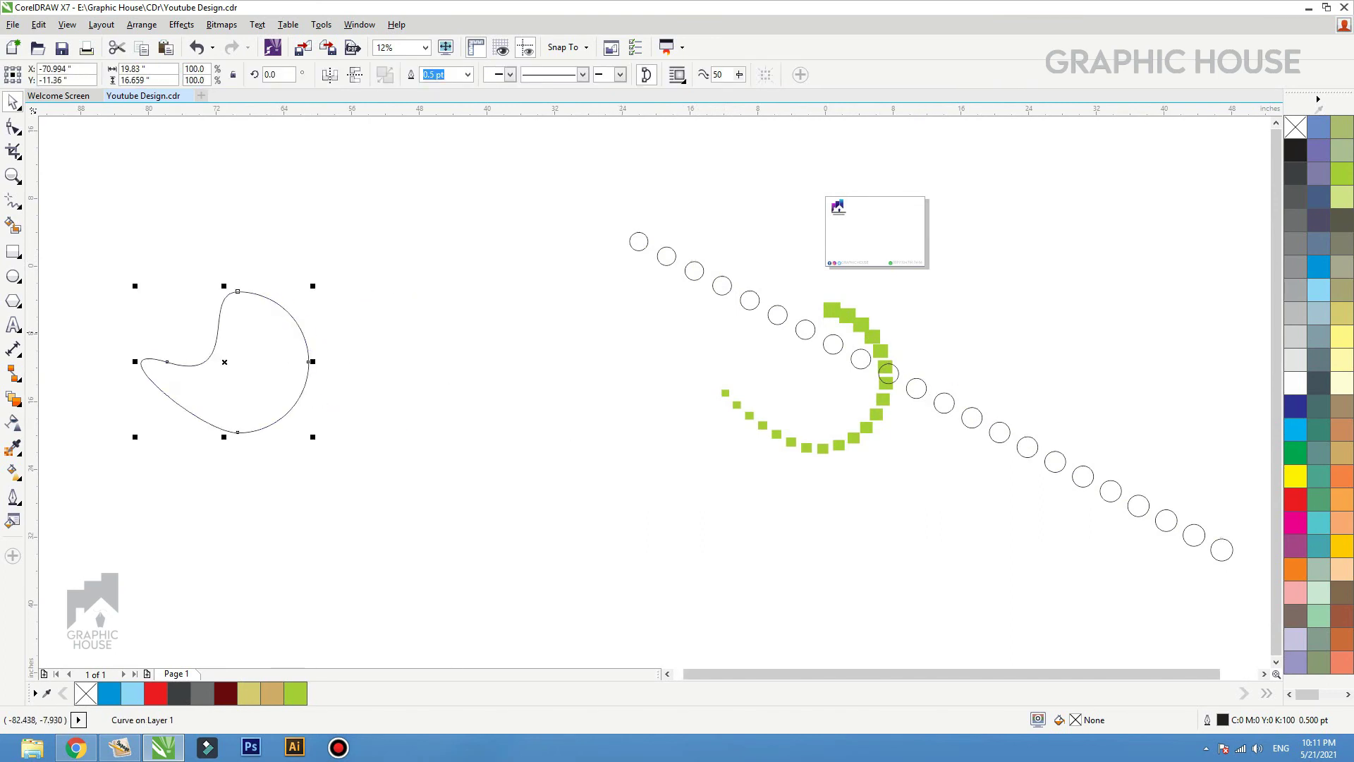
pyautogui.click(12, 276)
pyautogui.moveTo(452, 278); pyautogui.dragTo(678, 505)
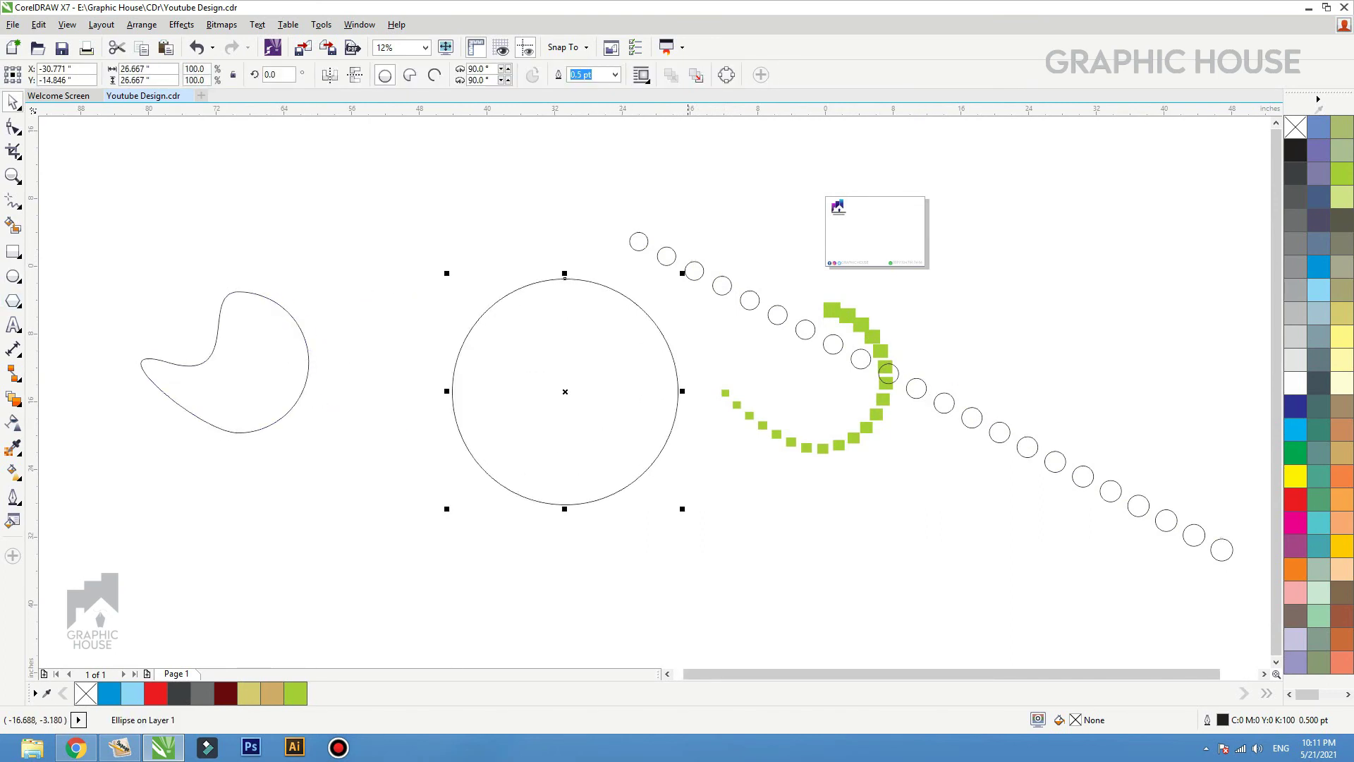
pyautogui.press('space')
# - Fit the circle blend to a new path, using the large circle as the path
pyautogui.click(695, 279)
pyautogui.click(558, 75)
pyautogui.click(596, 97)
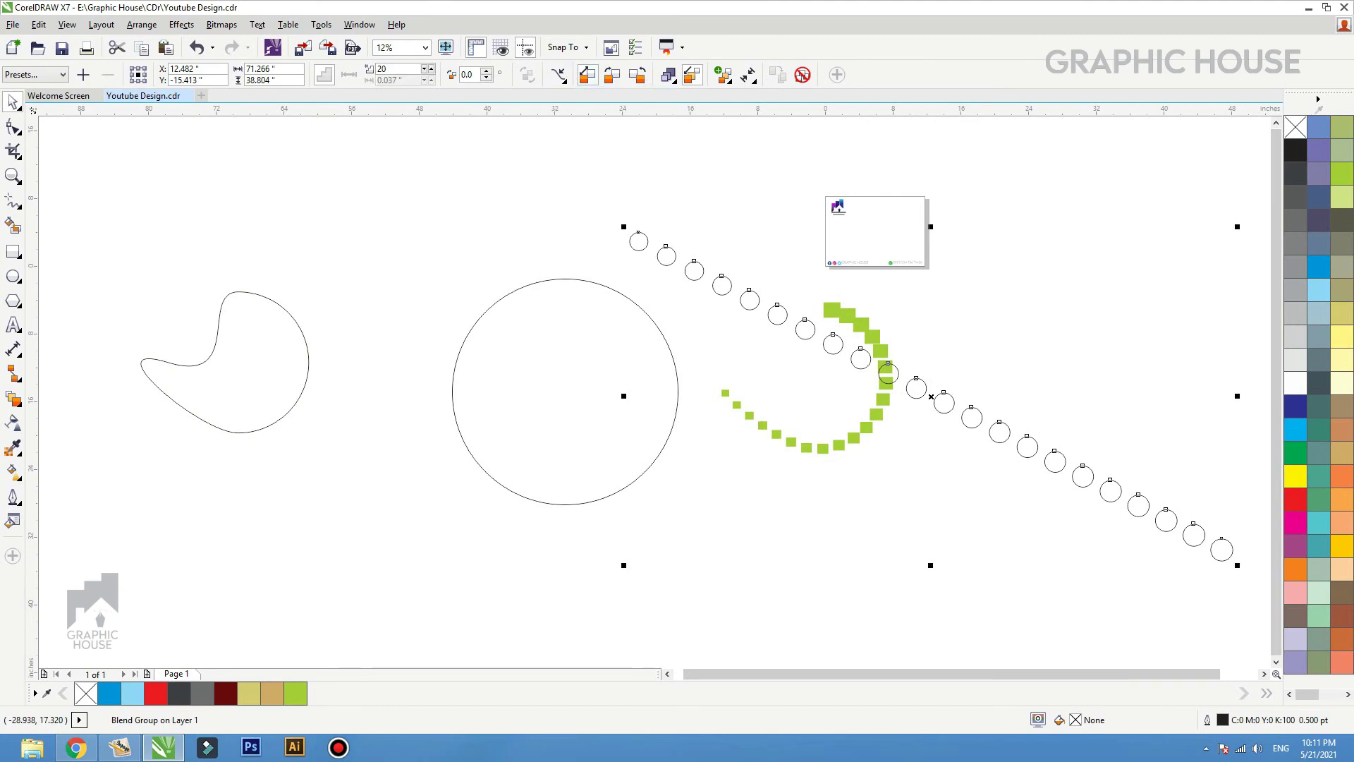
pyautogui.click(558, 75)
pyautogui.click(596, 97)
pyautogui.click(558, 75)
pyautogui.click(596, 96)
pyautogui.click(555, 280)
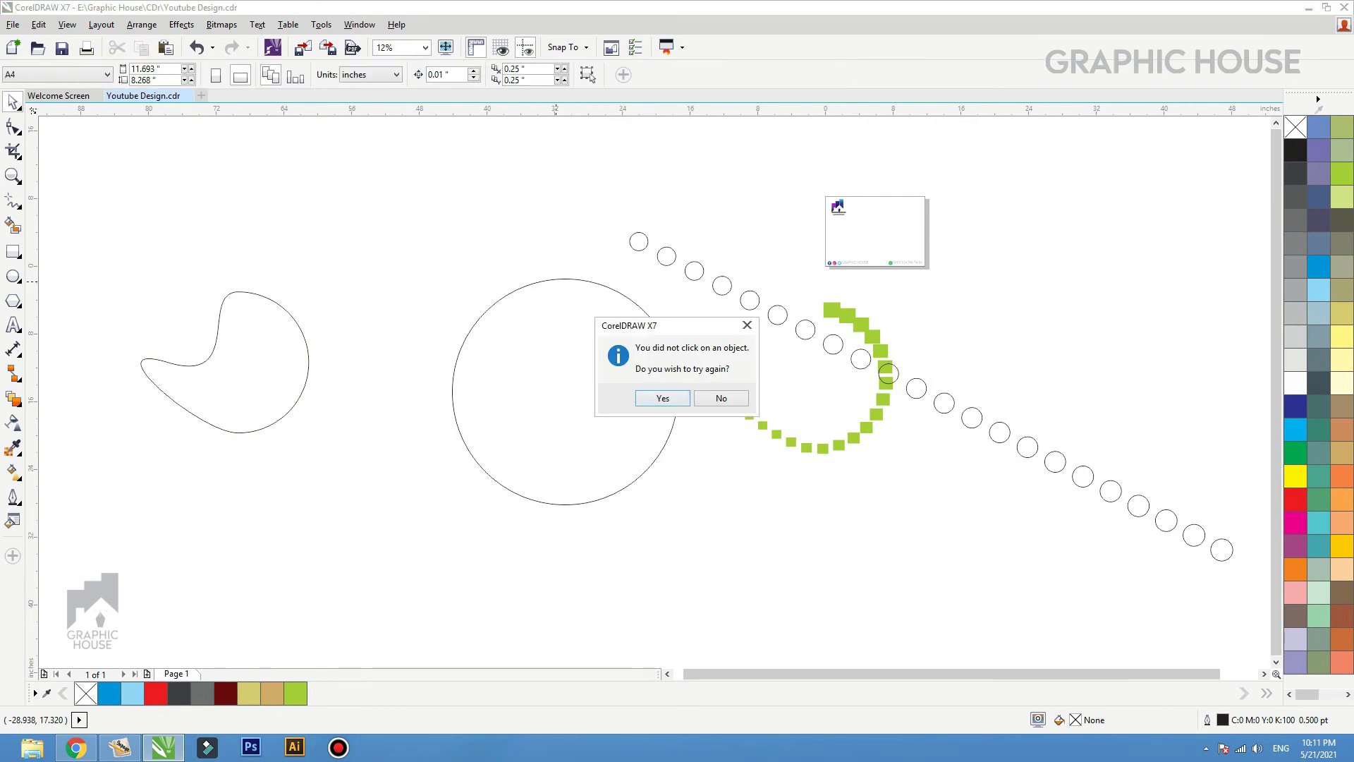
pyautogui.press('Return')
pyautogui.click(579, 280)
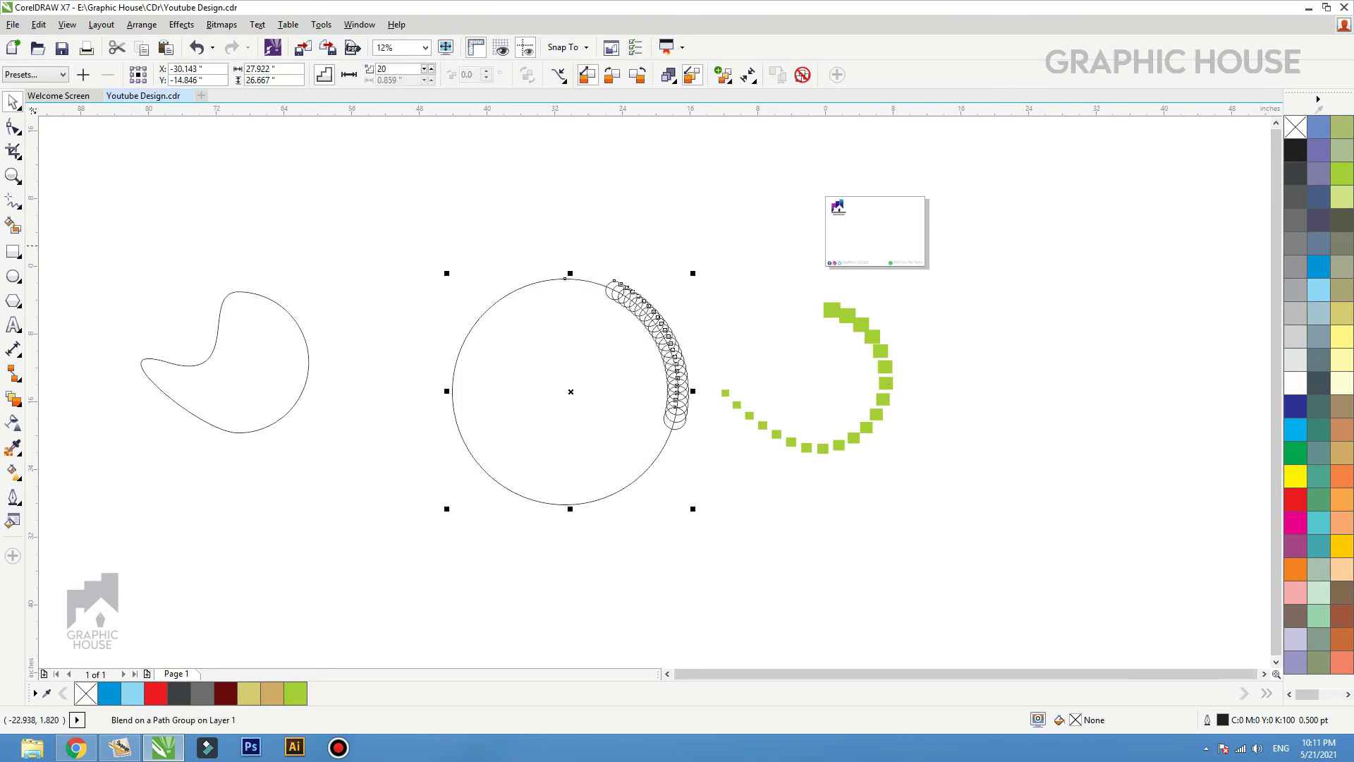
# - Try sliding the blend's larger end circle back near the top of the circular path, and undo the move
pyautogui.click(803, 243)
pyautogui.press('F2')
pyautogui.moveTo(803, 243); pyautogui.dragTo(342, 637)
pyautogui.doubleClick(716, 172)
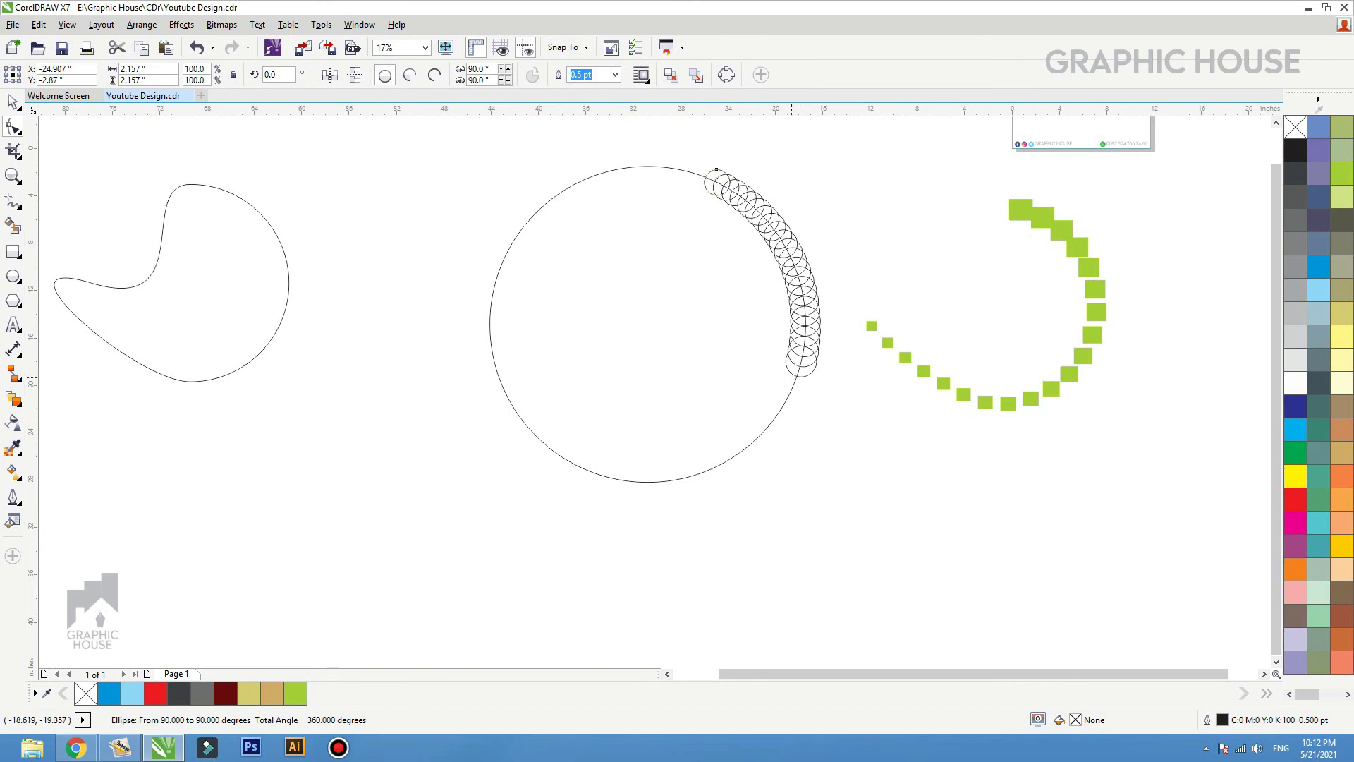
pyautogui.press('space')
pyautogui.click(808, 374)
pyautogui.moveTo(802, 361); pyautogui.dragTo(677, 171)
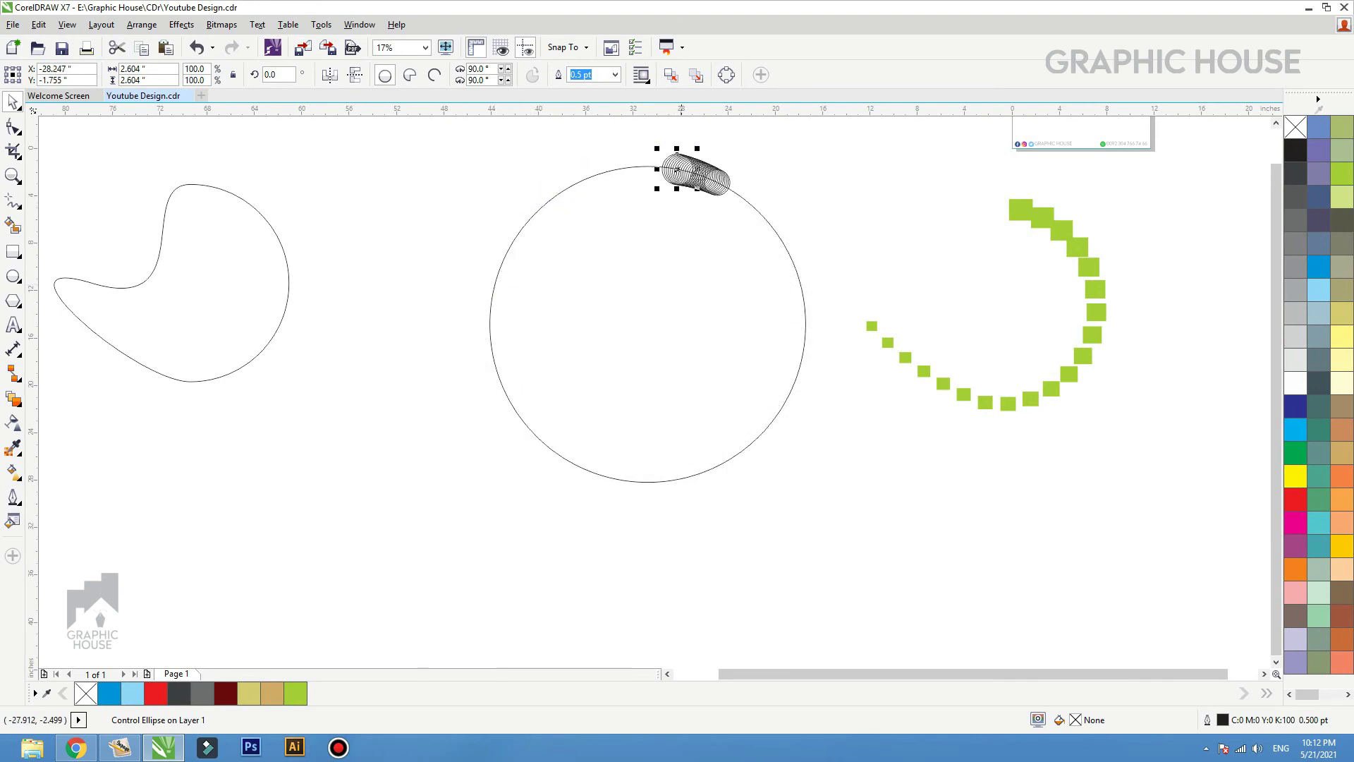
pyautogui.hotkey('ctrl', 'z')
# - Slide the blend's end circle around the circular path to just left of its top, spreading the circles around the ring
pyautogui.moveTo(546, 203); pyautogui.dragTo(631, 167)
pyautogui.hotkey('ctrl', 'z')
pyautogui.click(678, 185)
# - Enlarge the blend's start circle to 194.6%, and reduce it to 108.2%
pyautogui.click(730, 182)
pyautogui.keyDown('shift'); pyautogui.moveTo(734, 163); pyautogui.dragTo(746, 152); pyautogui.keyUp('shift')
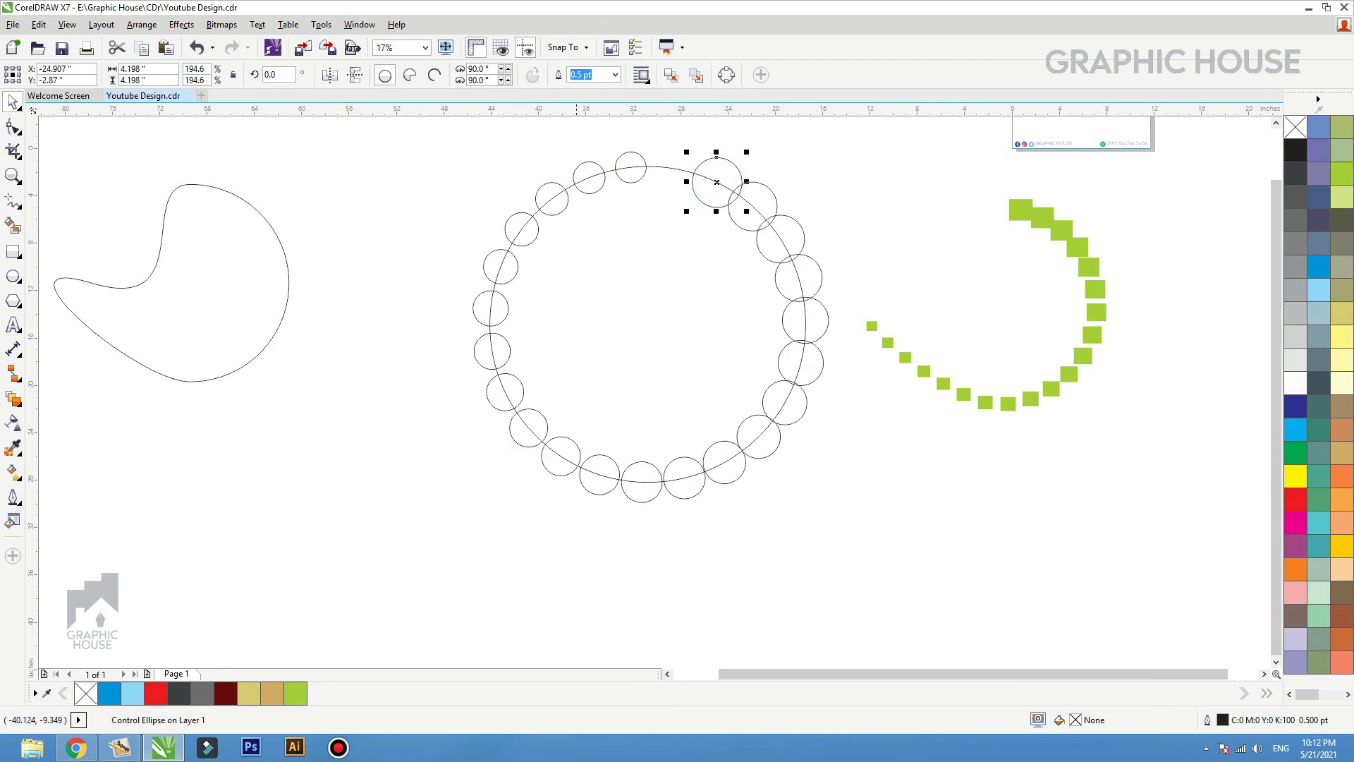
pyautogui.moveTo(747, 210); pyautogui.dragTo(735, 200)
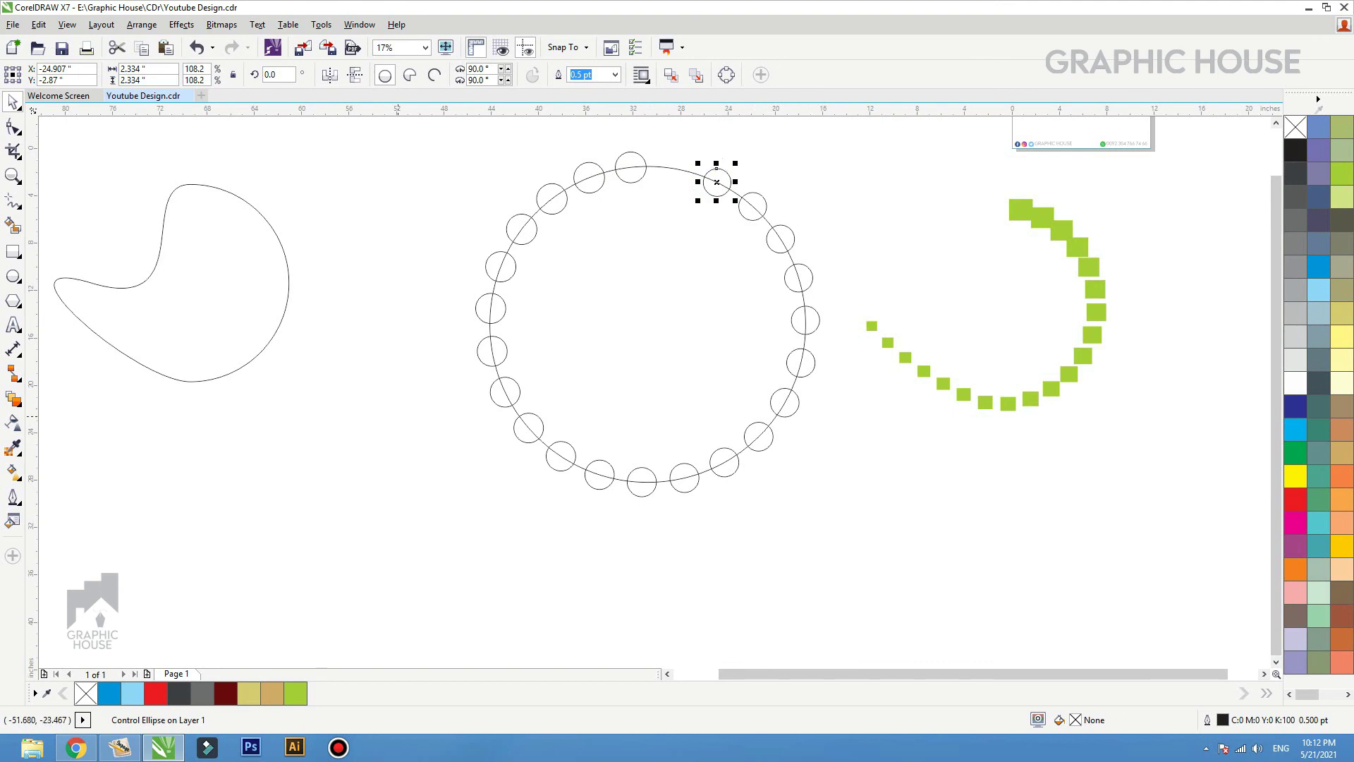
pyautogui.press('Escape')
# - Select the blend's end circle just left of the circular path's top
pyautogui.scroll(-2, 403, 410)
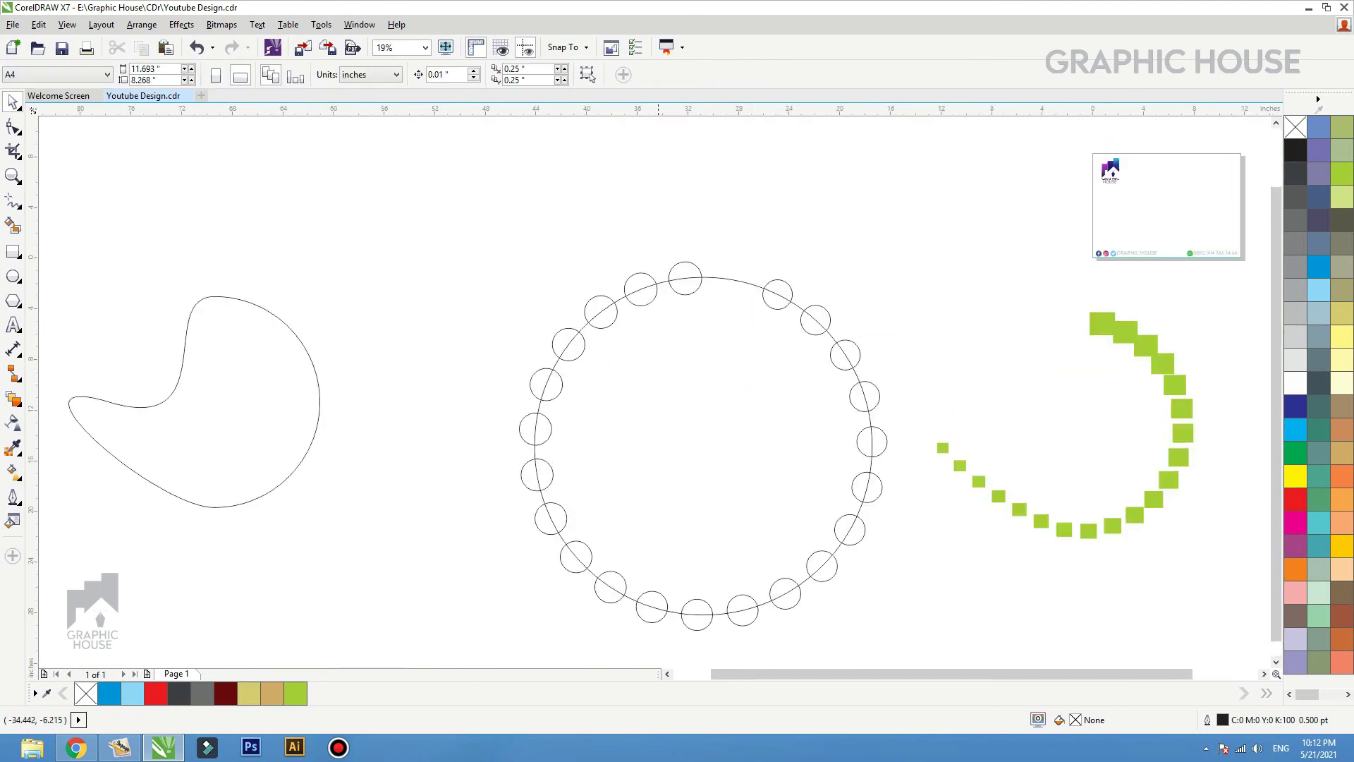
pyautogui.click(715, 277)
pyautogui.click(689, 294)
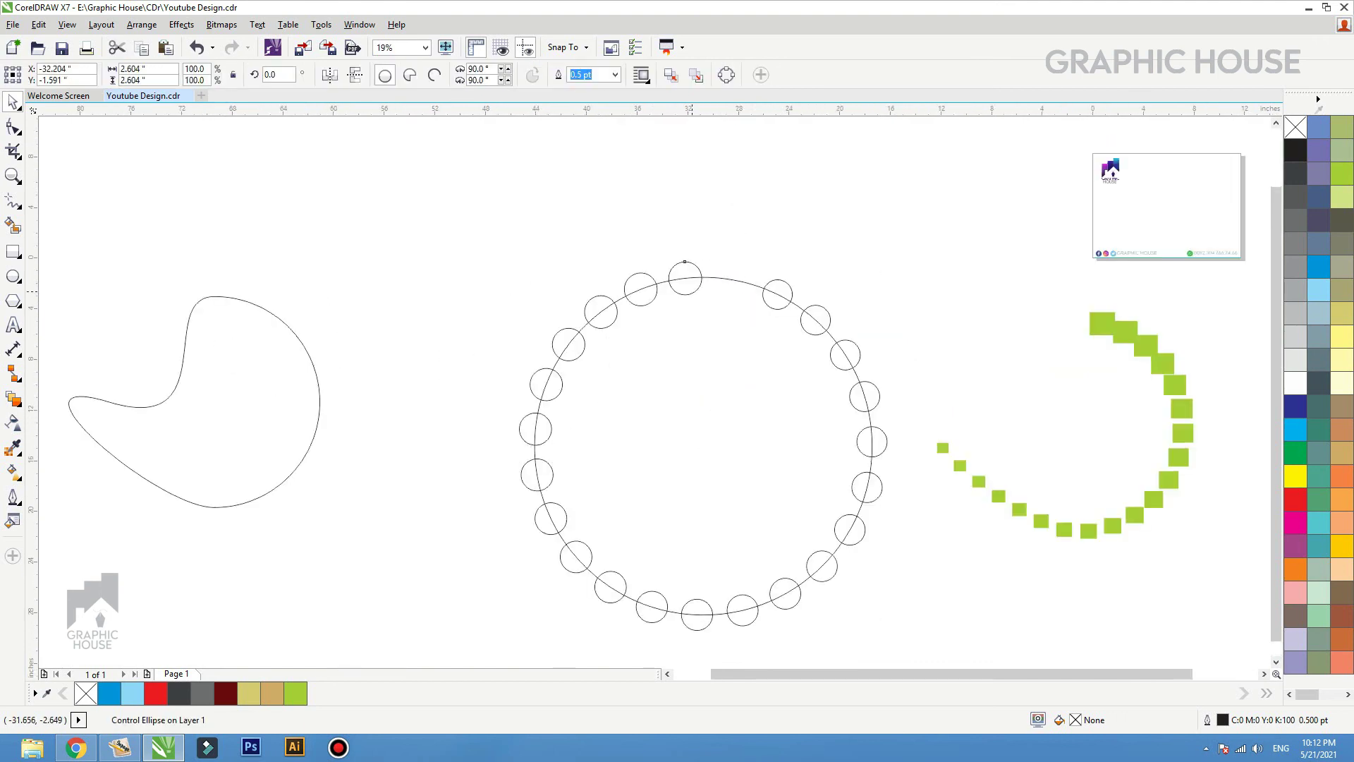